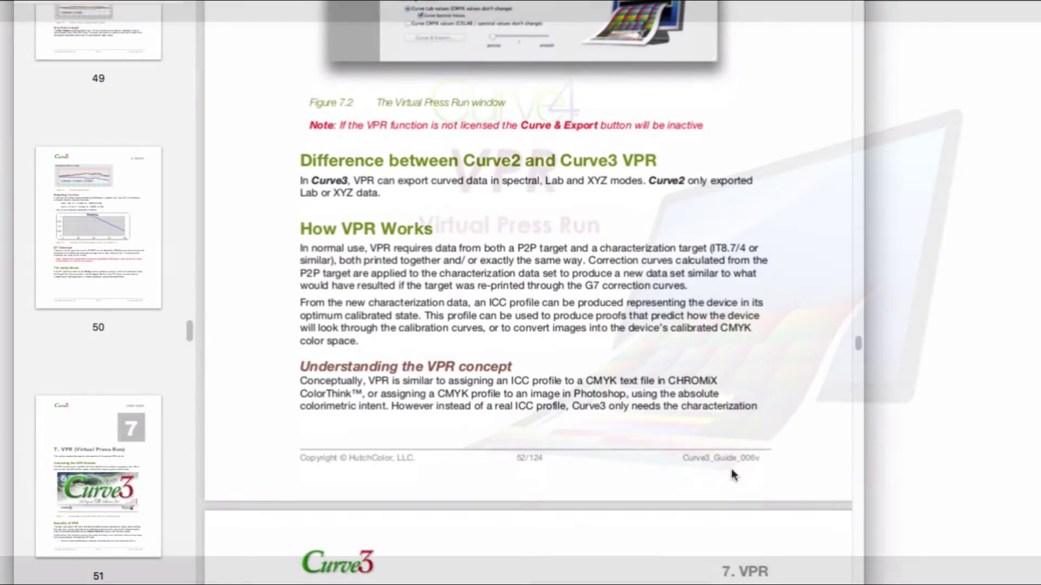
Read the How VPR Works section of the Curve3 guide.
scroll(731, 469, "down", 3)
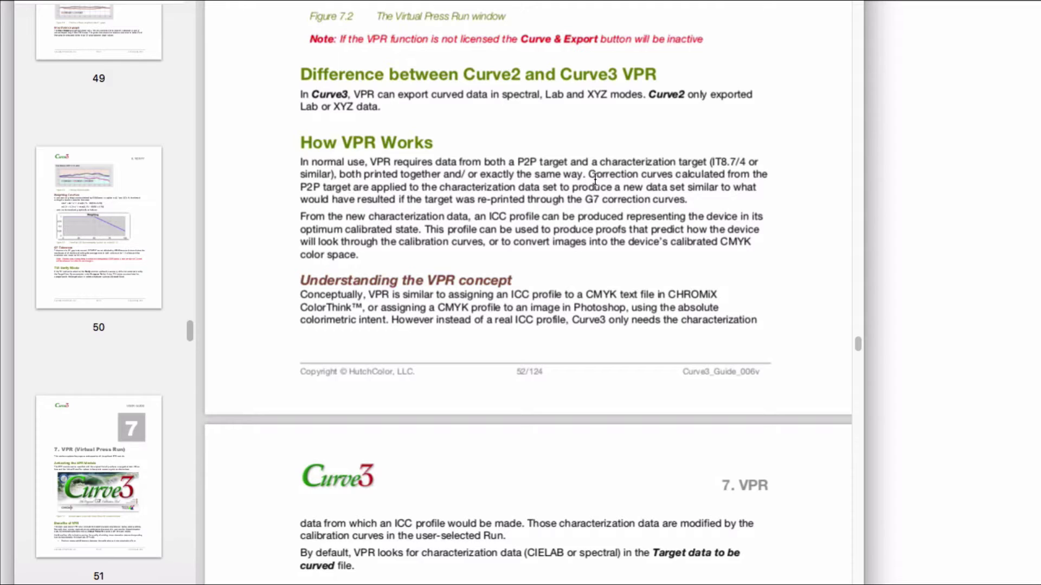
left_click_drag(590, 175, 601, 194)
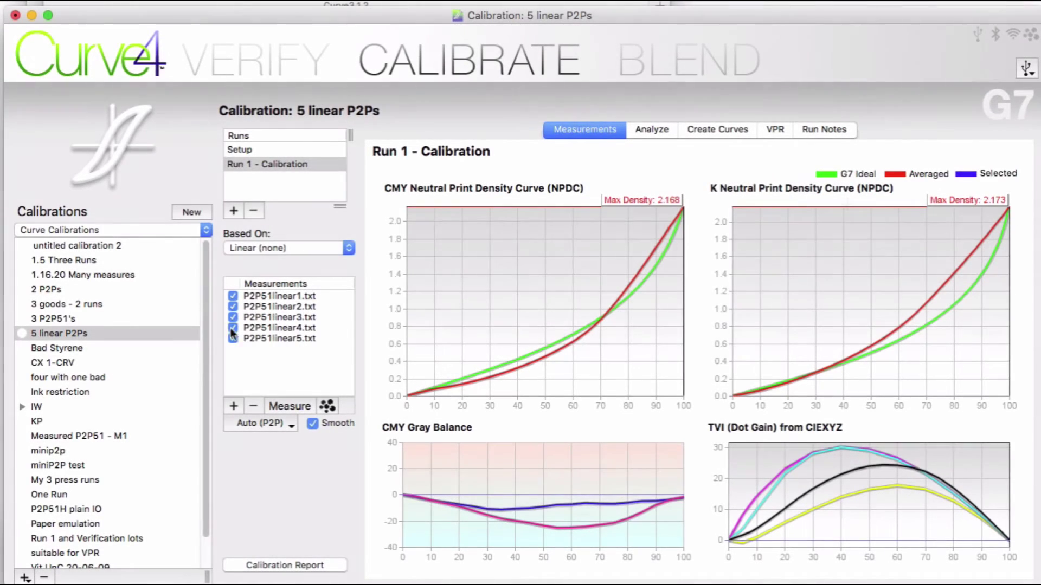
Select the 5 linear P2Ps calibration in Curve4, review its output curves and open its Virtual Press Run settings.
left_click(109, 333)
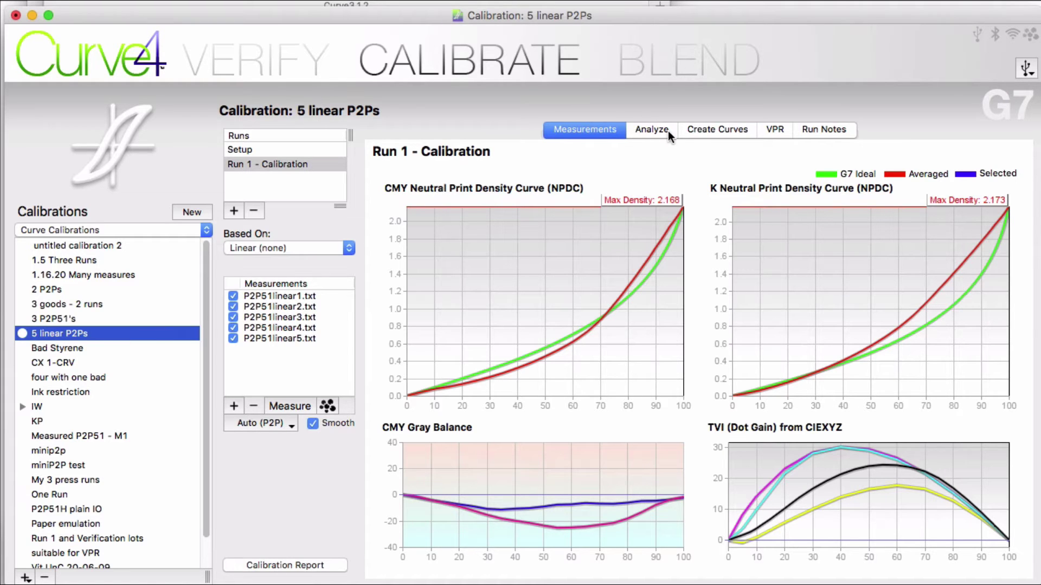
left_click(698, 132)
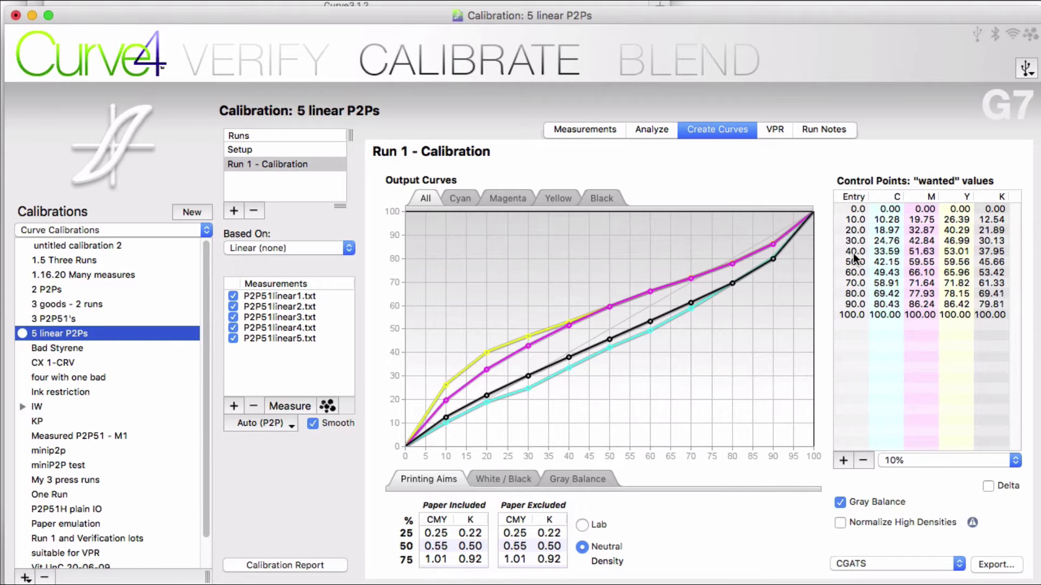
left_click(776, 131)
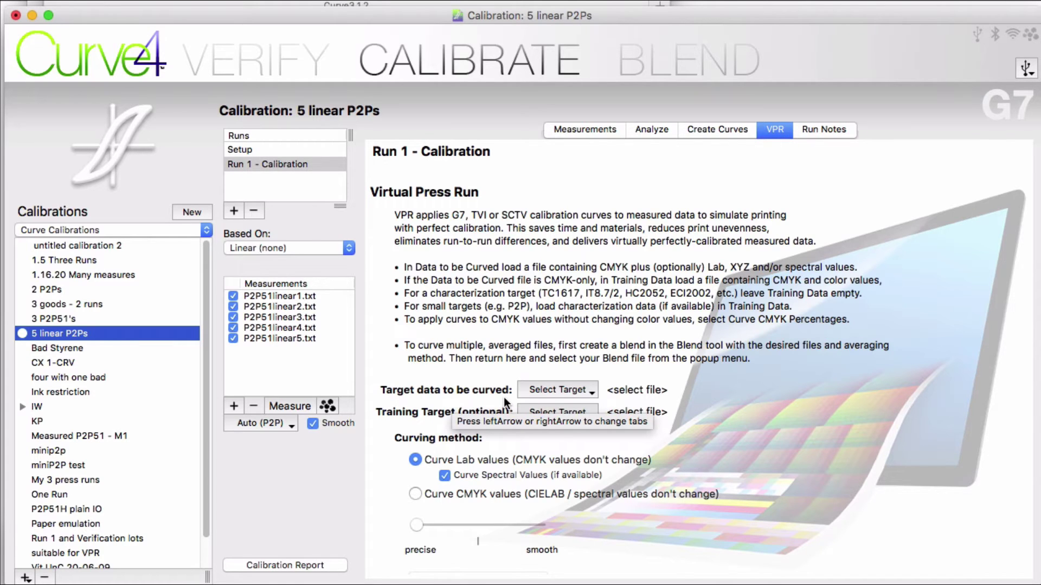
Load IT8.7-5_linear measurement.txt from the VPR explained folder as the target data to be curved.
left_click(549, 388)
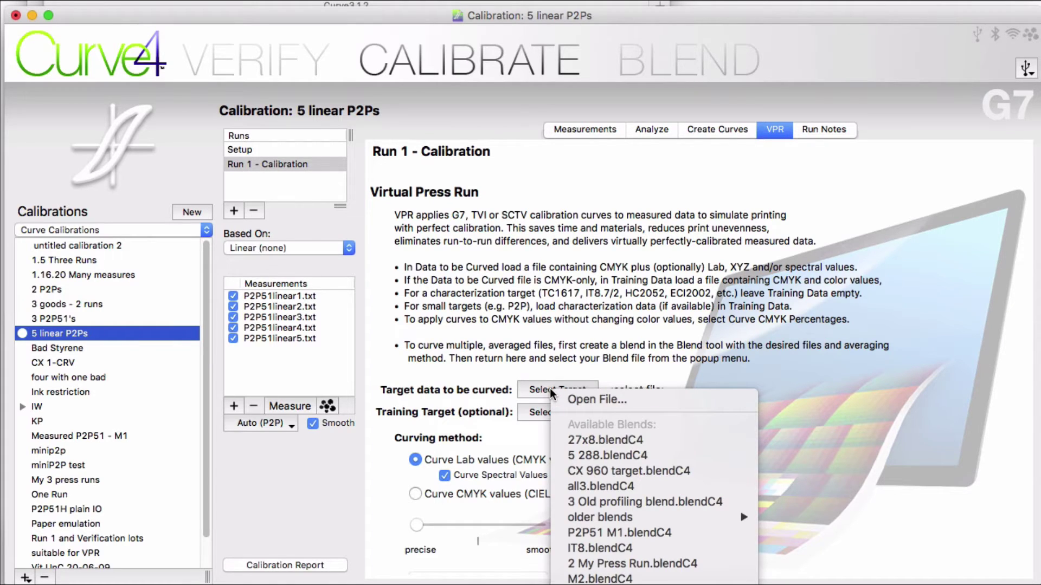
left_click(580, 398)
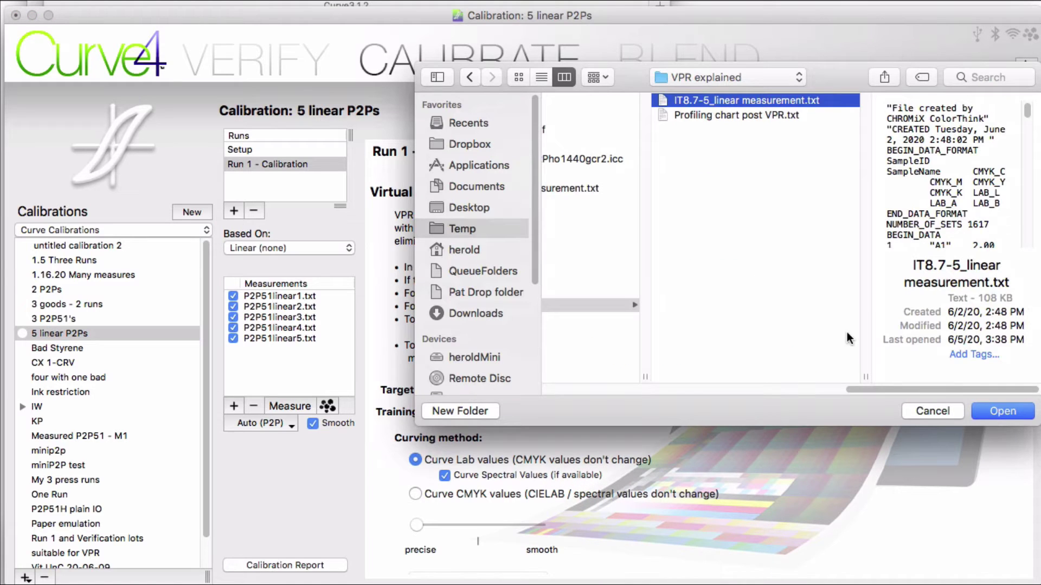
left_click(996, 412)
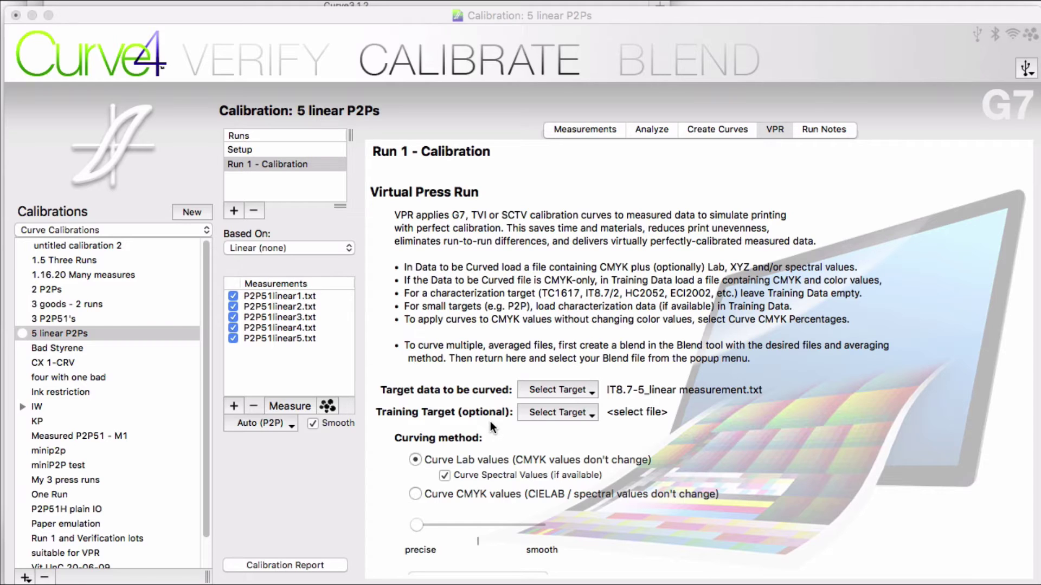
left_click(607, 386)
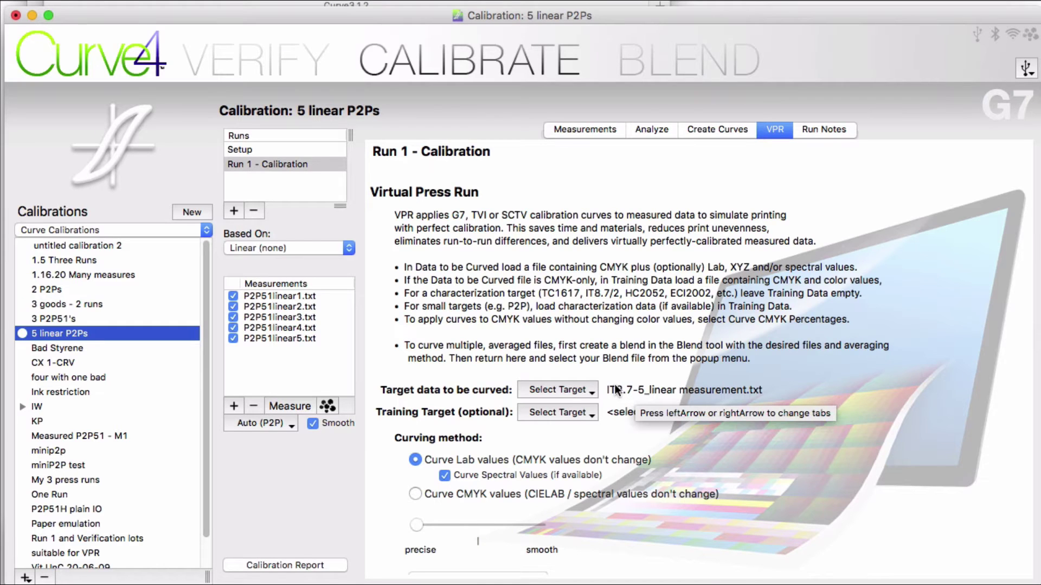
Keep Curve Lab values with spectral values as the curving method, and enlarge the window to show the whole VPR page.
left_click(472, 455)
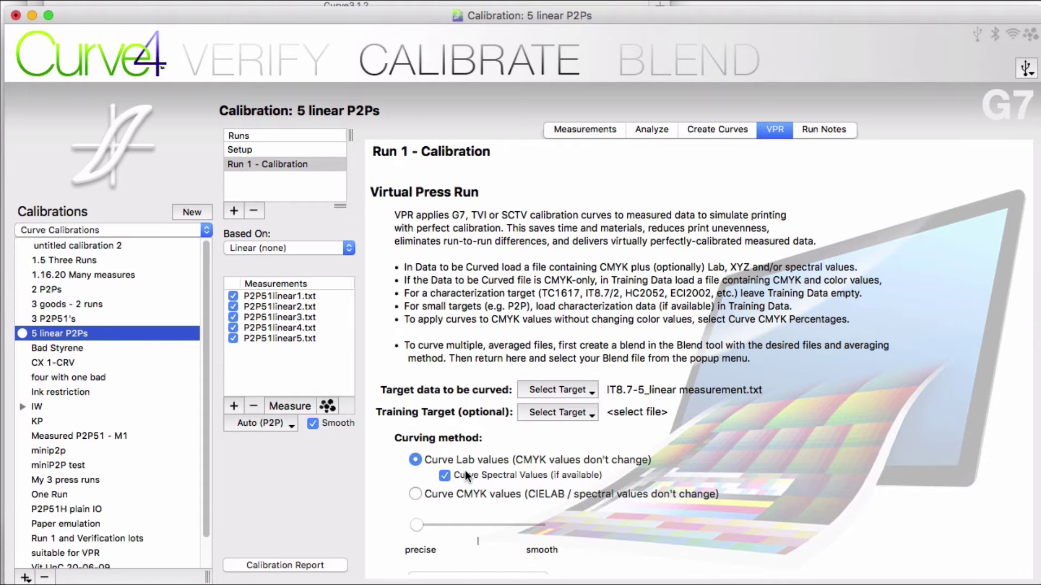
left_click(508, 478)
left_click_drag(1035, 579, 1034, 584)
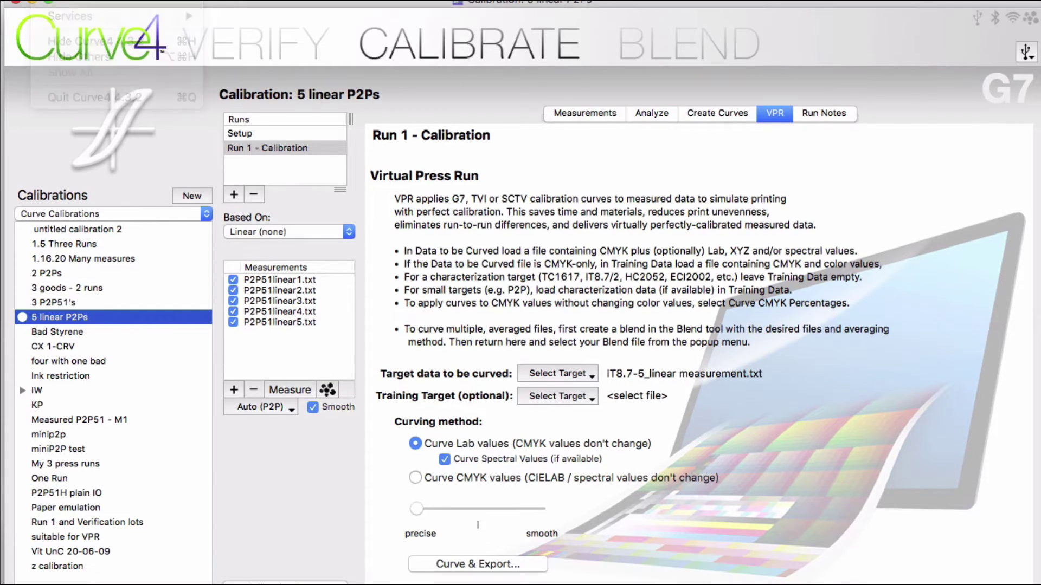
Check the license status of the Complete module in Application Licensing and close the window.
left_click(770, 56)
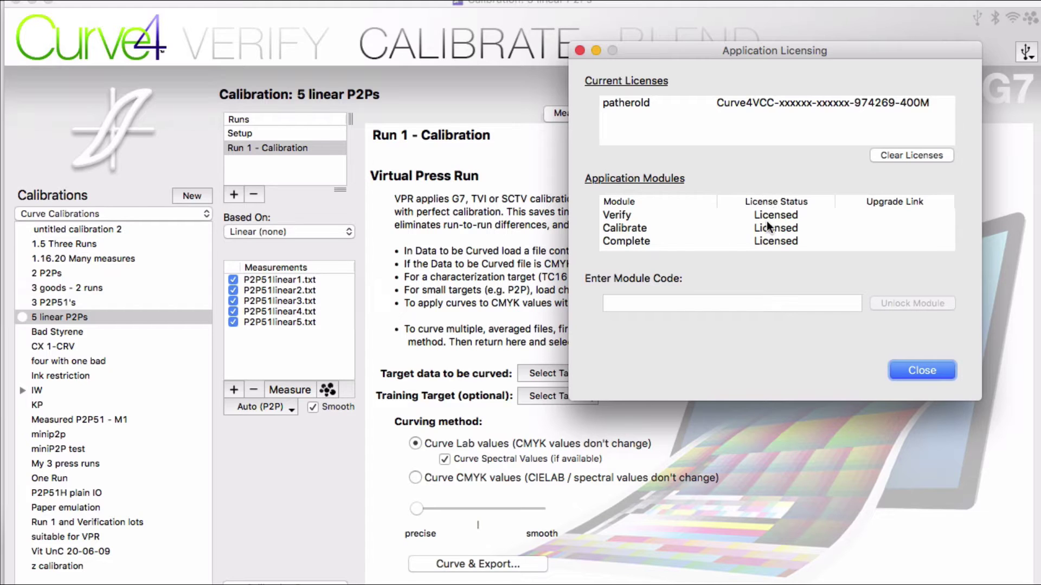
left_click(629, 241)
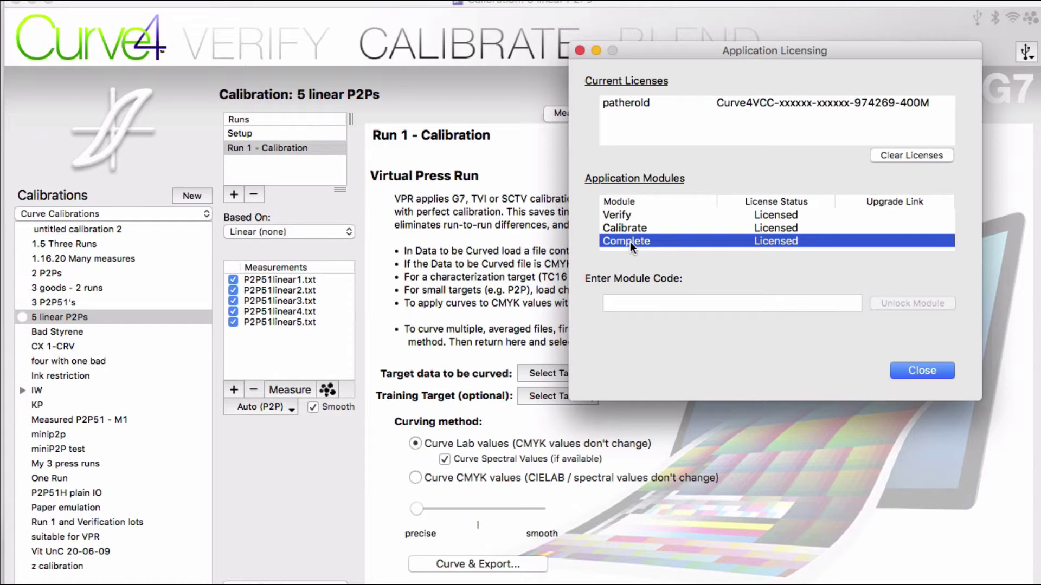
left_click(897, 371)
Curve the IT8 target data and export it as the CGATS text file Profiling chart post VPR2.txt.
left_click(491, 559)
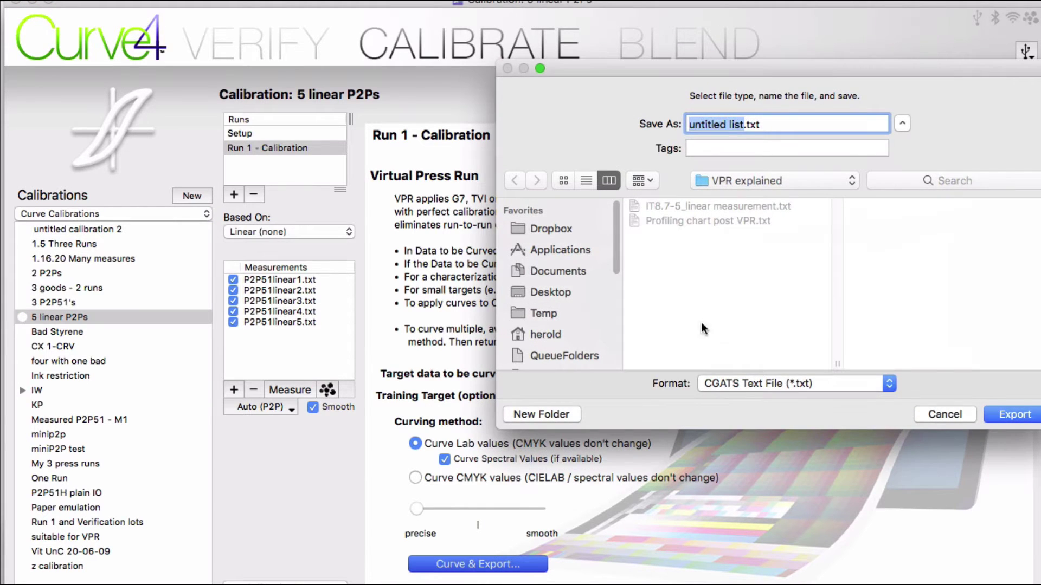
left_click(707, 221)
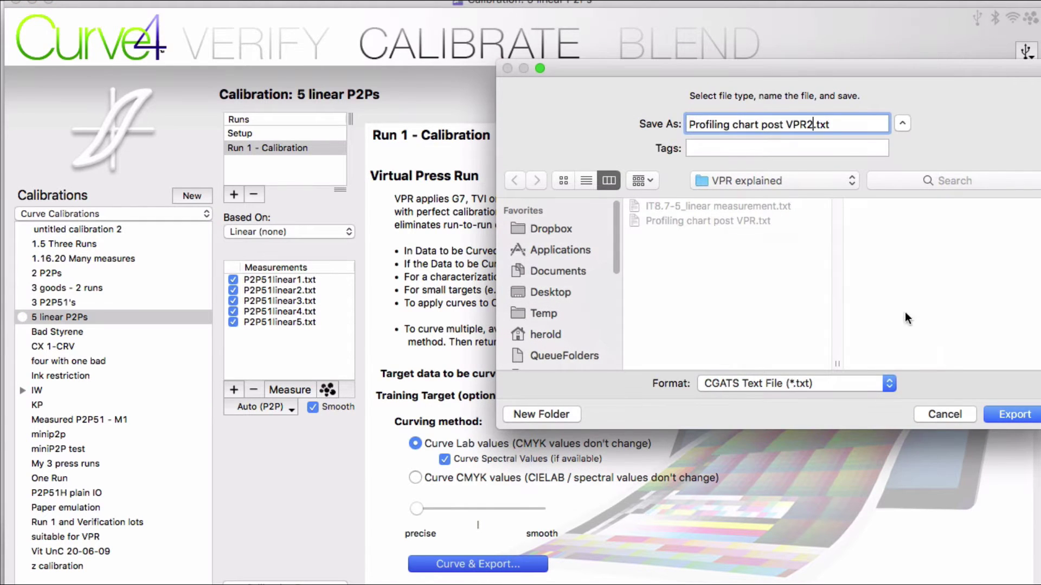
left_click(1014, 414)
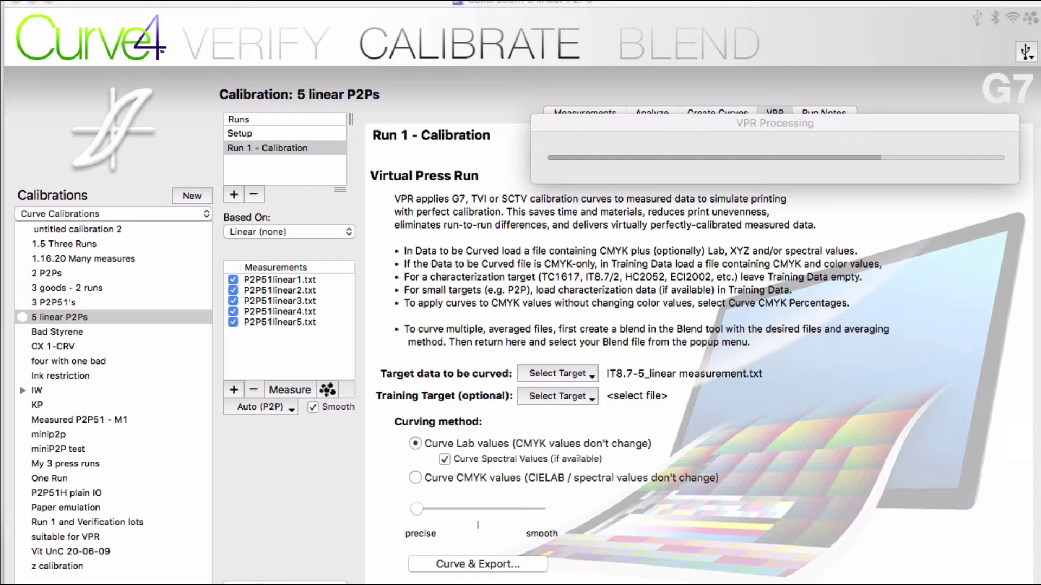
Switch to CoPrA, start a new printer profile and load a measurement file from the VPR explained folder.
left_click(576, 125)
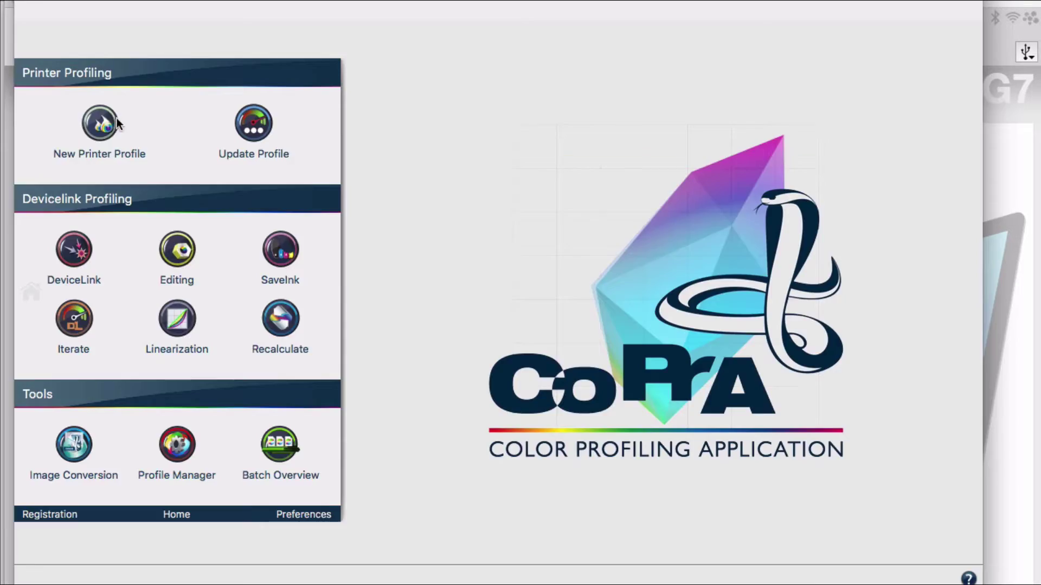
left_click(111, 122)
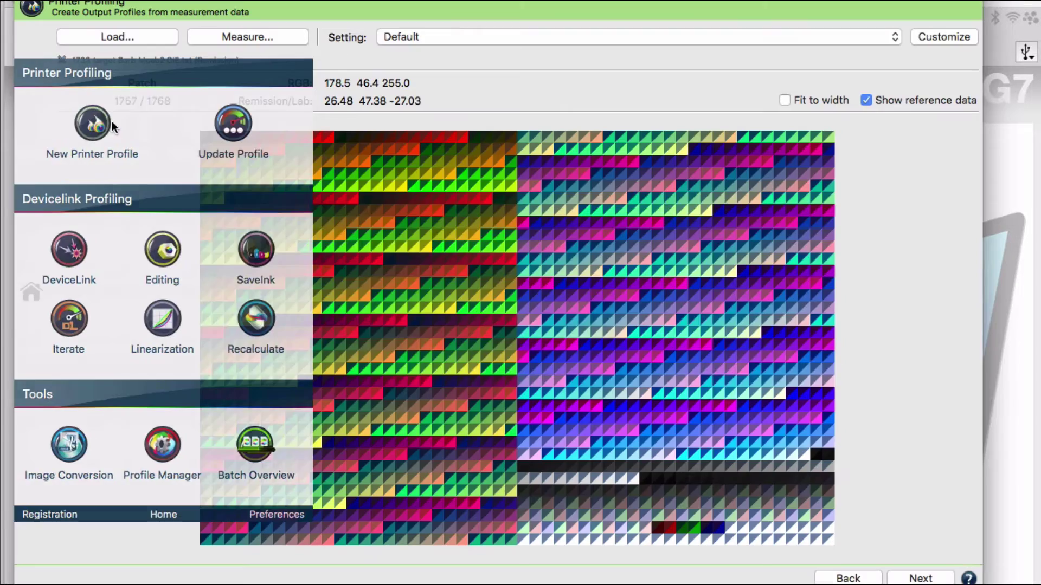
left_click(136, 36)
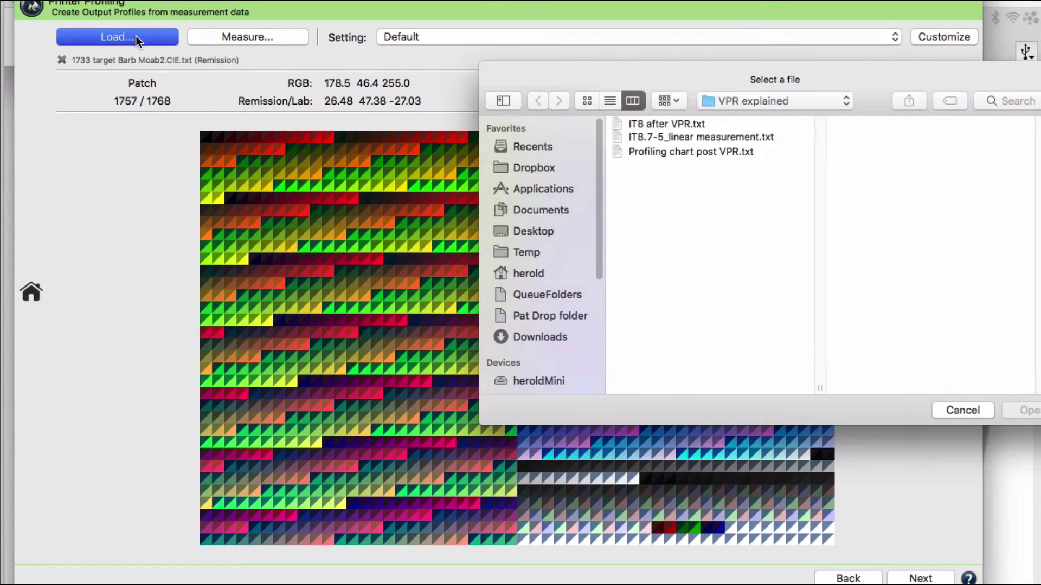
left_click(1017, 412)
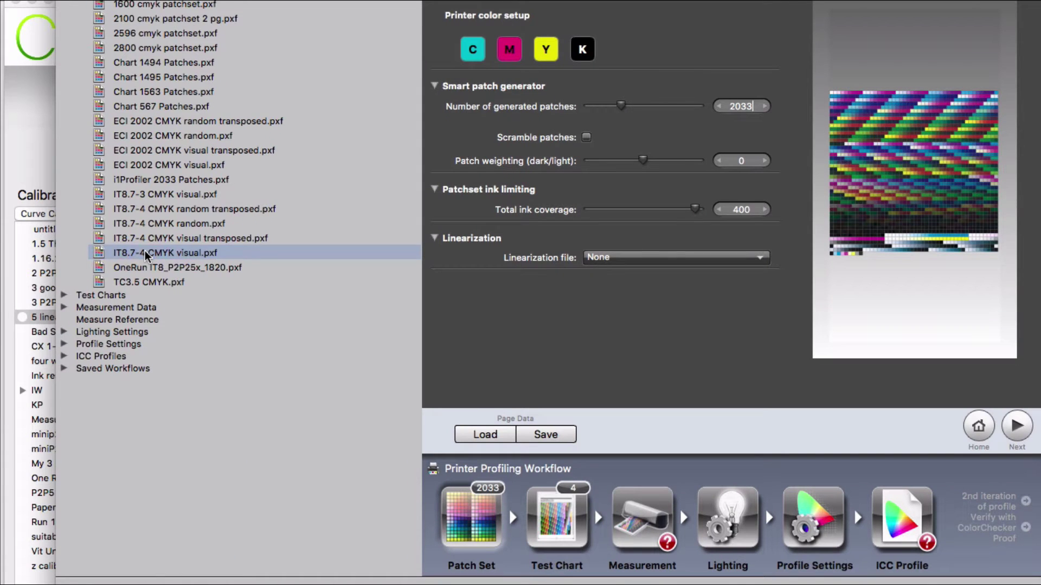
In i1Profiler, load the CGATS file IT8.7-5_linear measurement.txt from the VPR explained folder into the patch set page.
left_click_drag(147, 254, 521, 514)
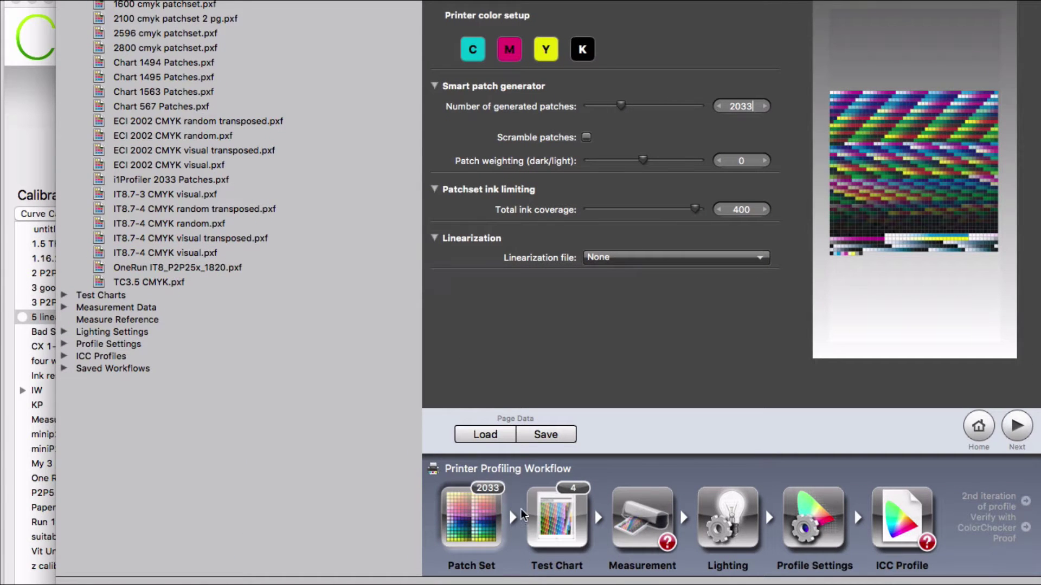
left_click(511, 435)
left_click(723, 372)
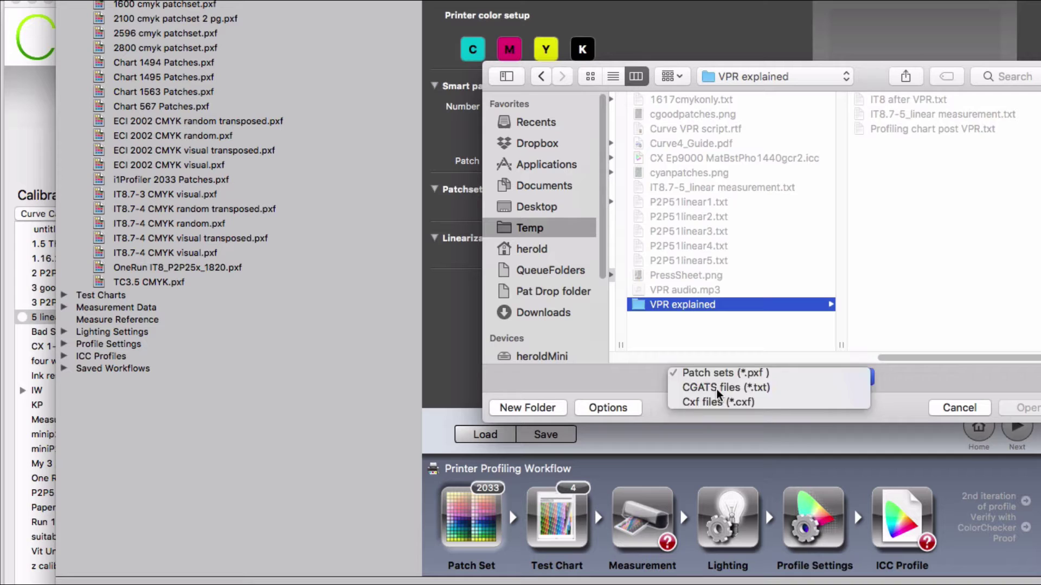
left_click(710, 386)
double_click(946, 112)
left_click(770, 334)
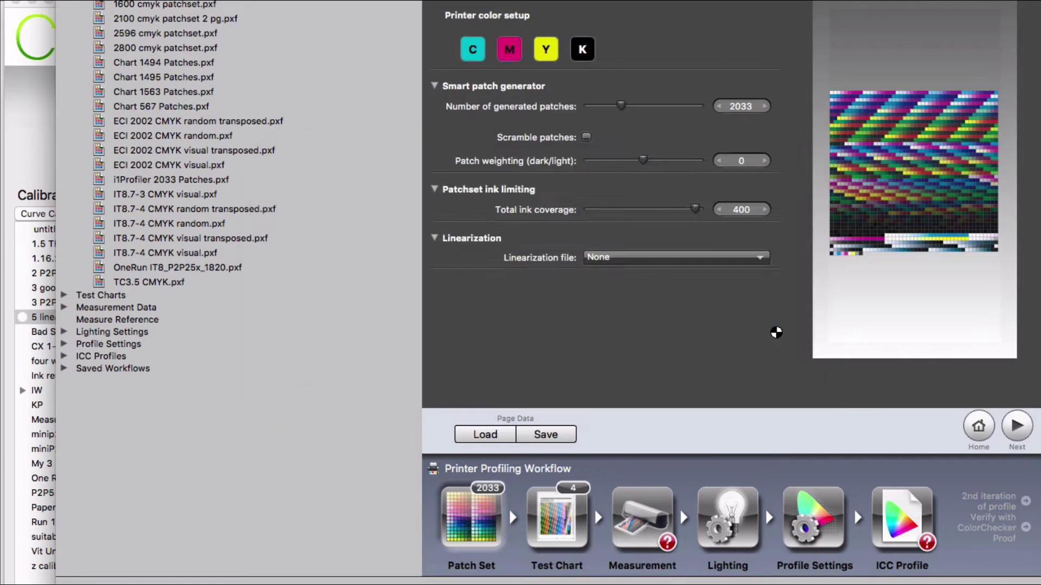
Declare the imported measurement file's calibration as XRGA - X-Rite and accept the conversion dialog.
left_click(733, 299)
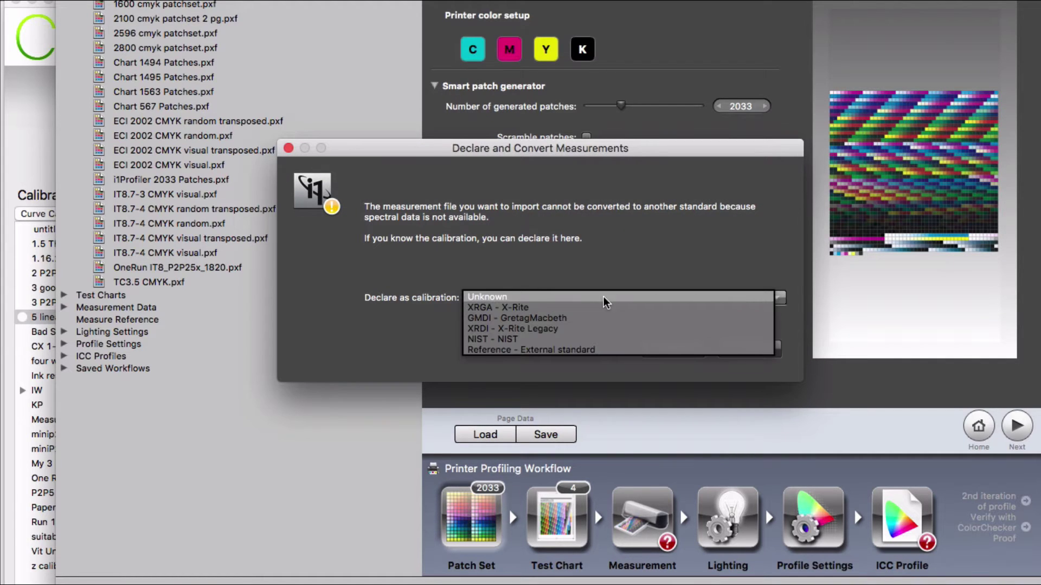
left_click(529, 306)
left_click(771, 350)
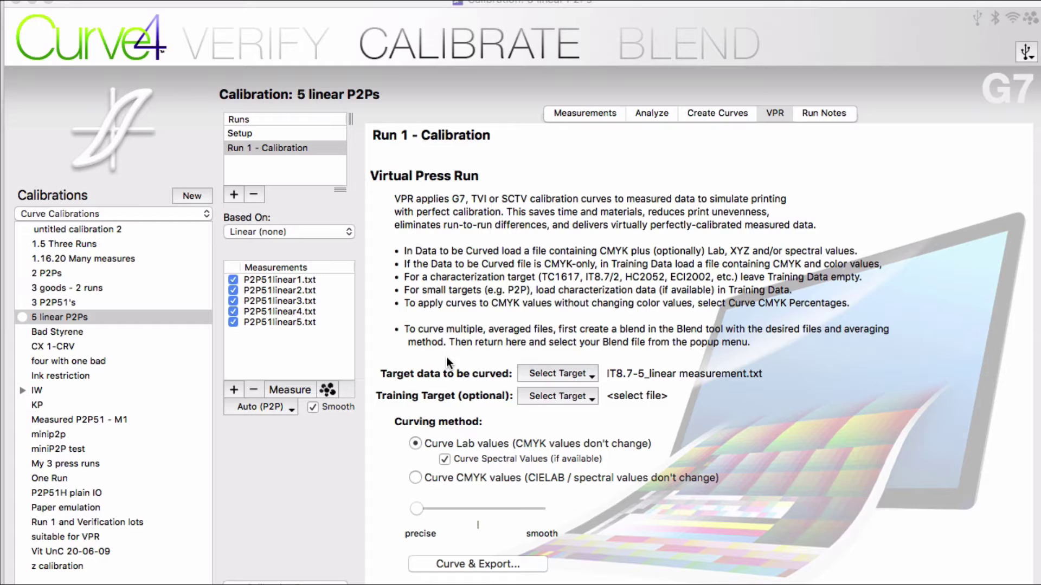
Back in Curve4, select the P2P51linear1.txt measurement and load P2P51linear1.txt as the target data to be curved.
left_click(311, 278)
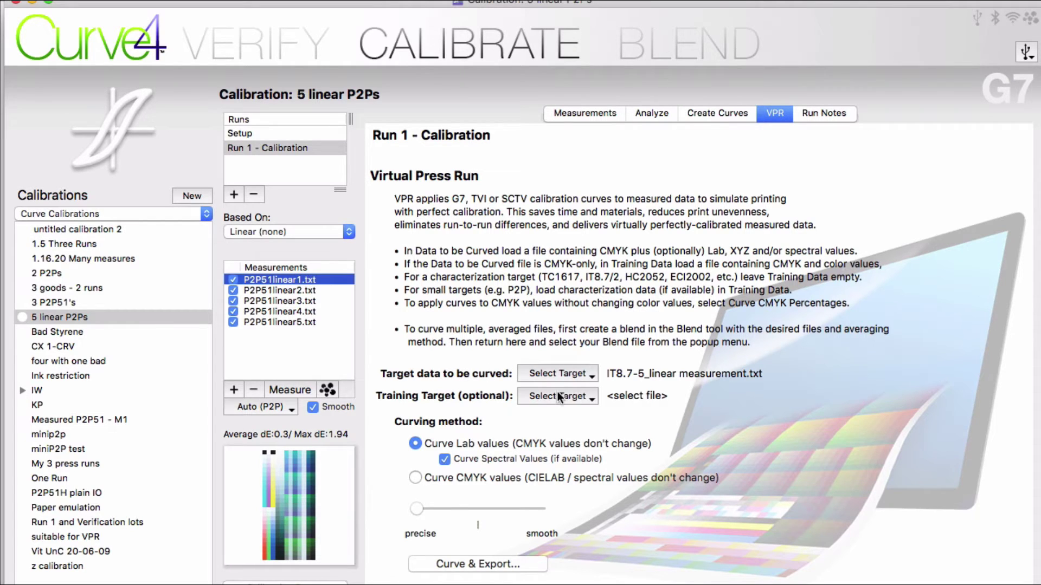
left_click(571, 373)
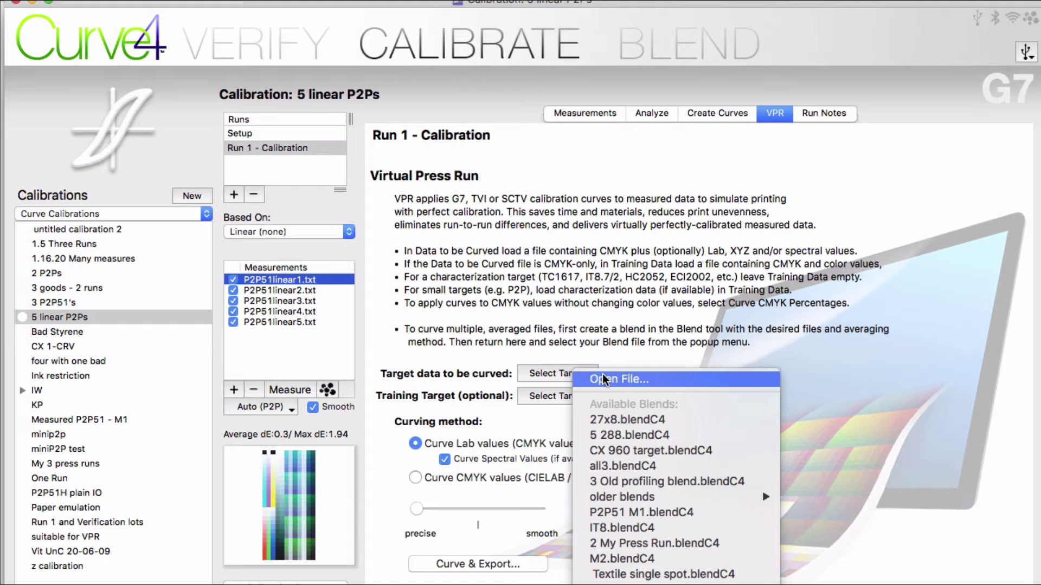
left_click(588, 378)
left_click(916, 203)
key("Return")
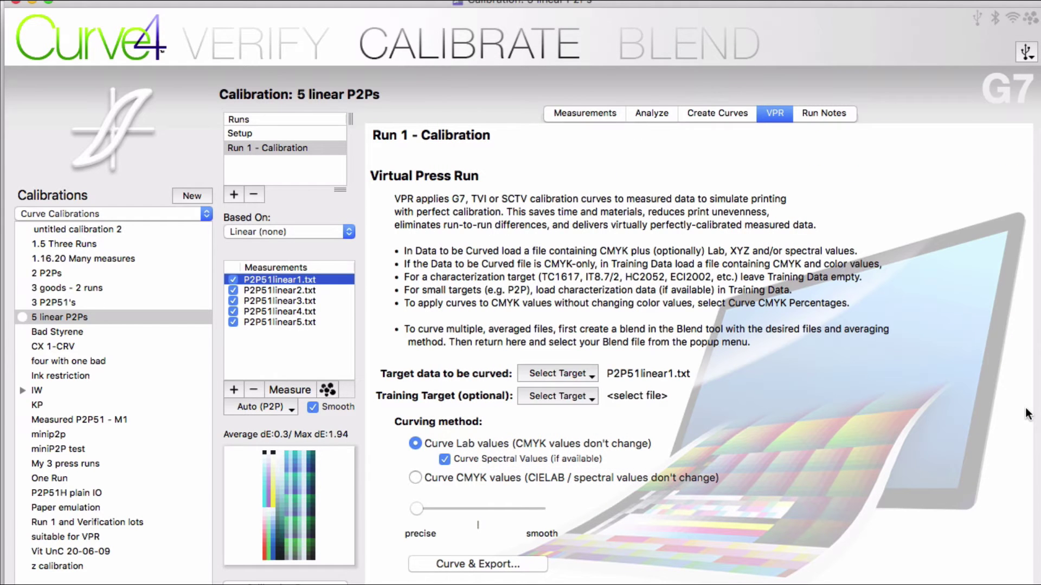
Curve the P2P51 target data and export it as P2P51linear1_ after VPR.txt in the VPR explained folder.
left_click(518, 558)
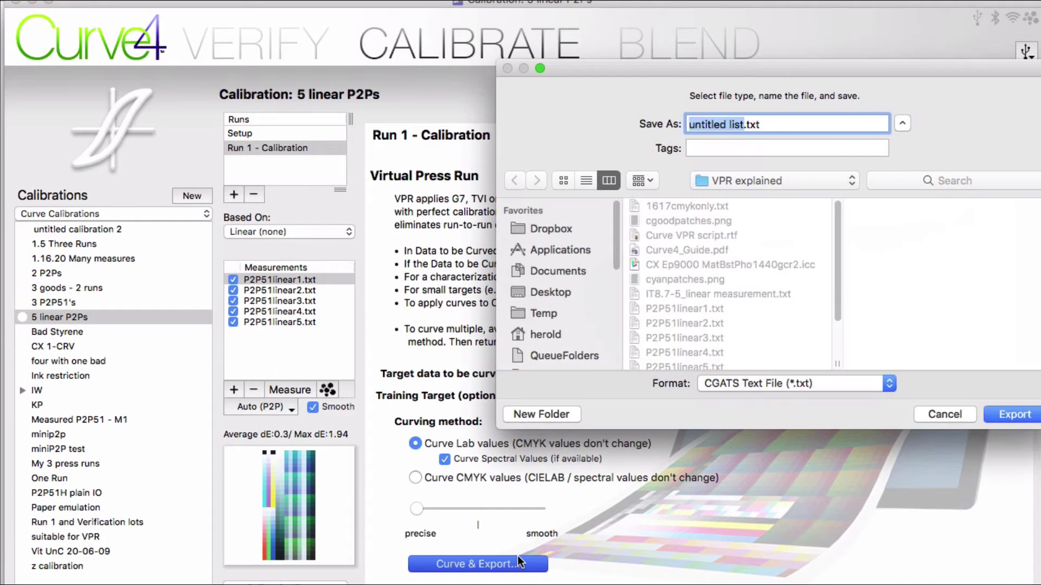
left_click(684, 307)
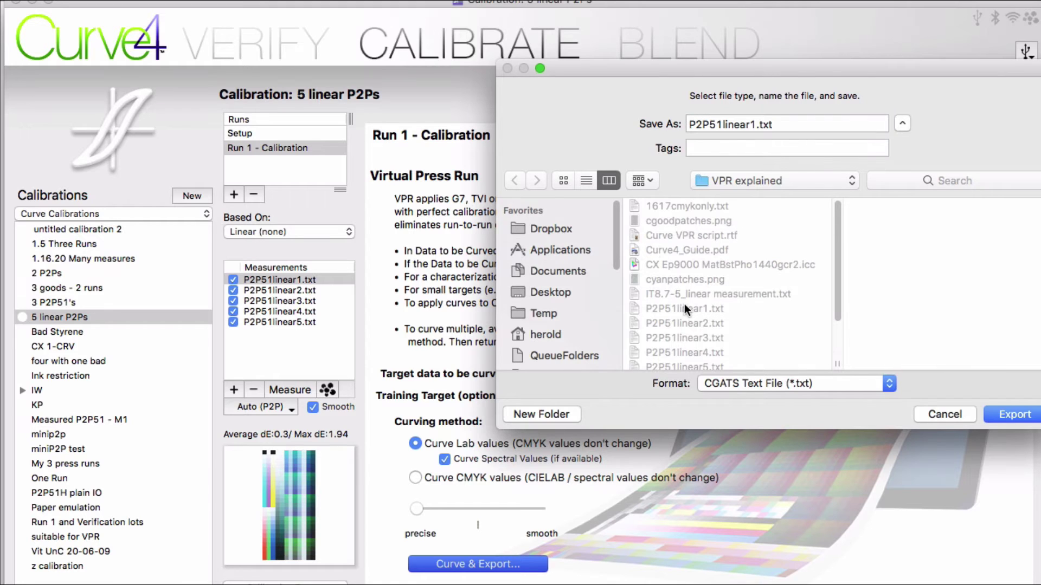
left_click(759, 124)
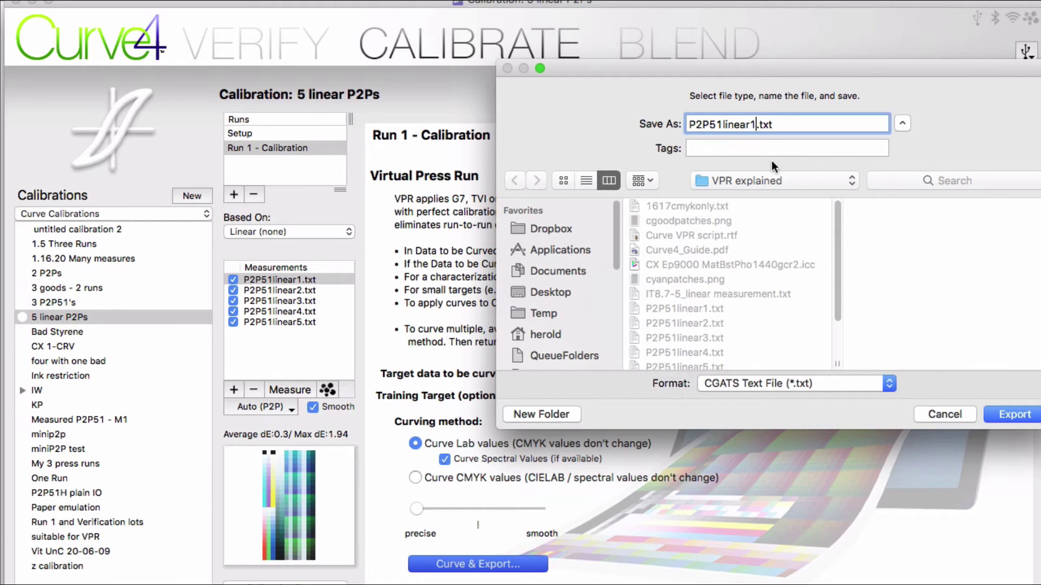
type("_ after VPR")
left_click(831, 182)
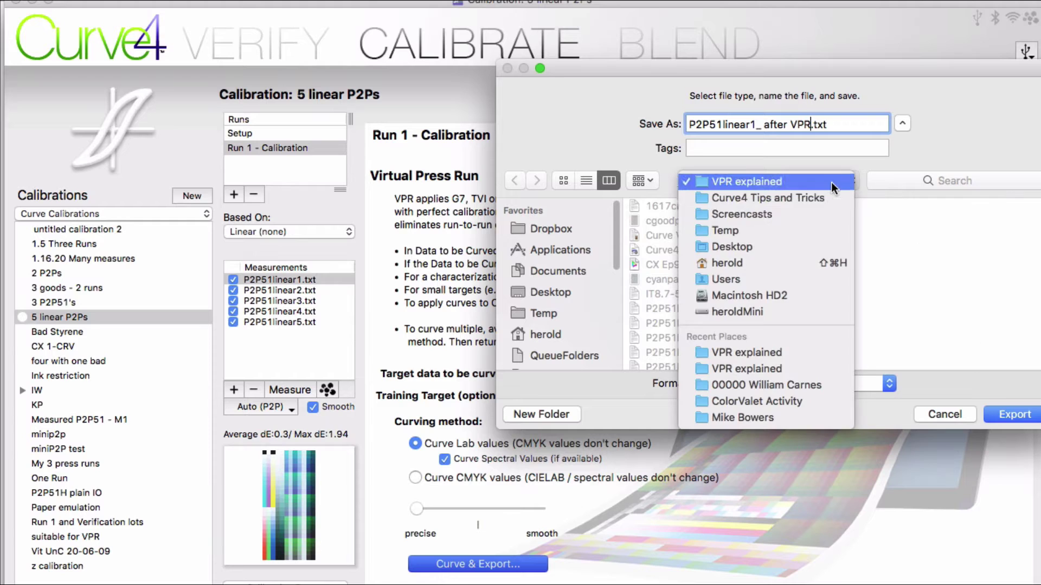
left_click(777, 367)
left_click(1007, 412)
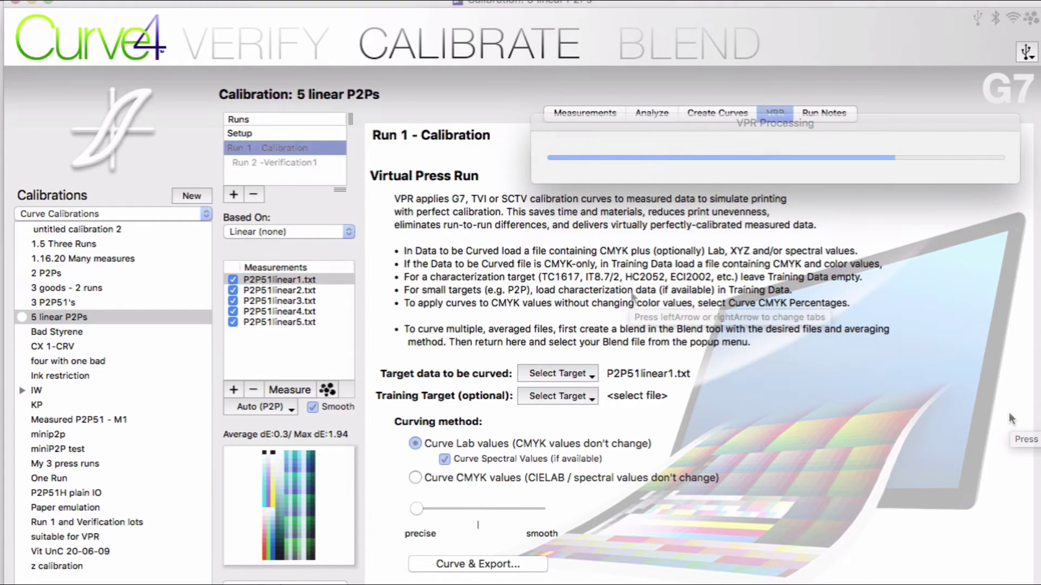
Load 84-patch control strip.txt from the Sample measurements folder as the target data to be curved.
left_click(583, 373)
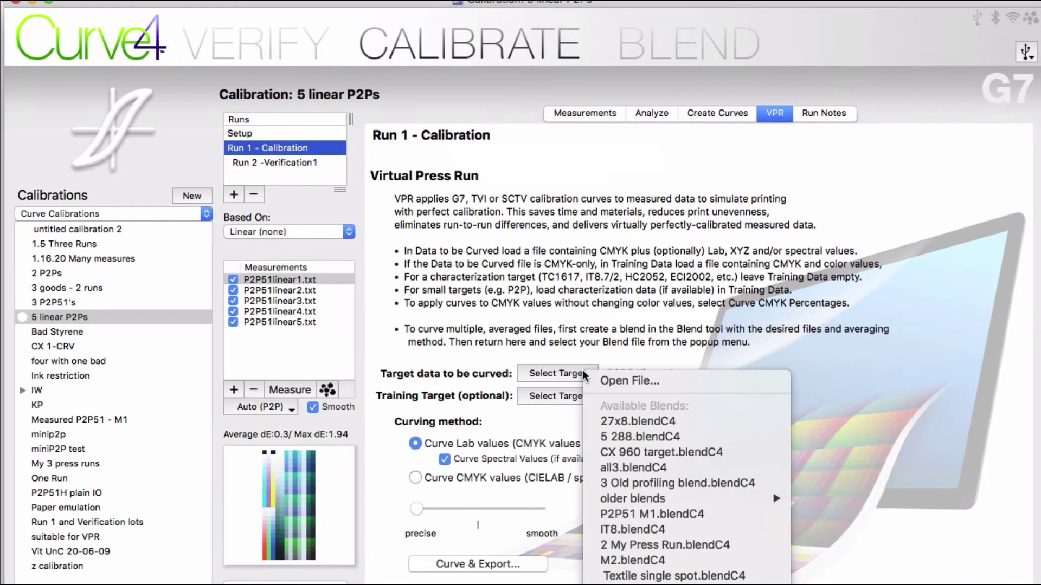
left_click(618, 380)
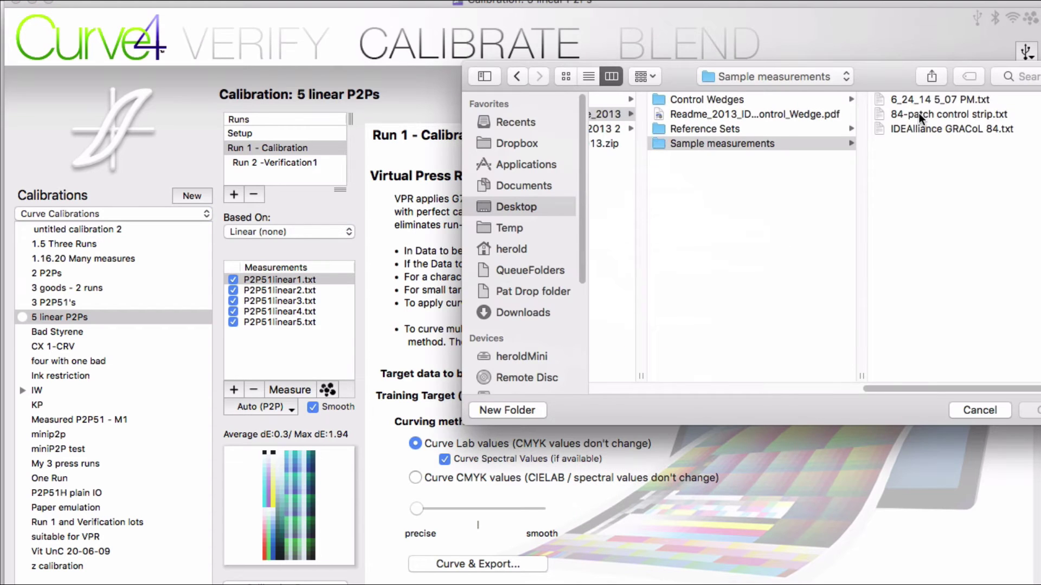
left_click(918, 112)
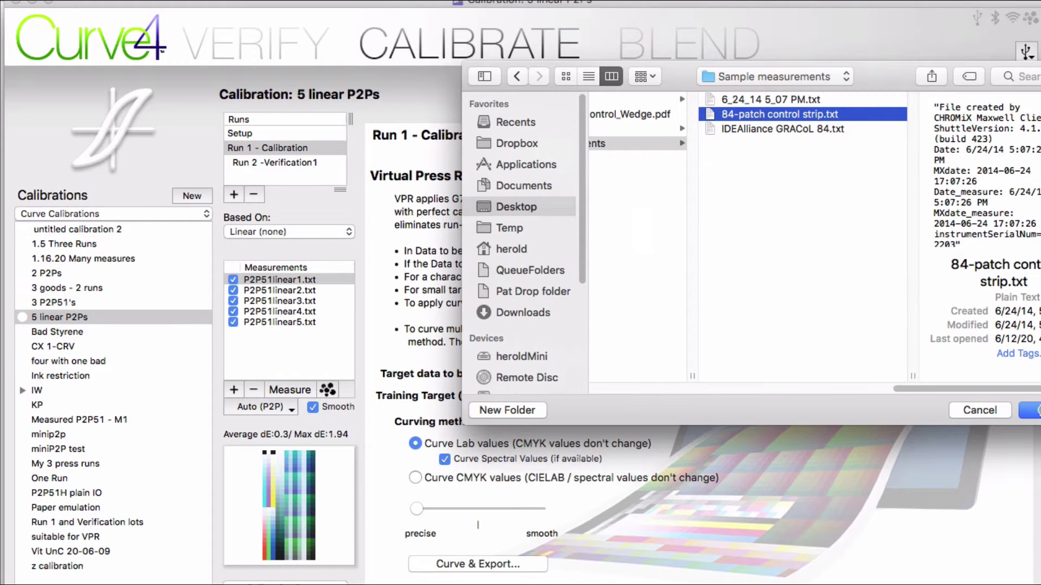
left_click(1032, 412)
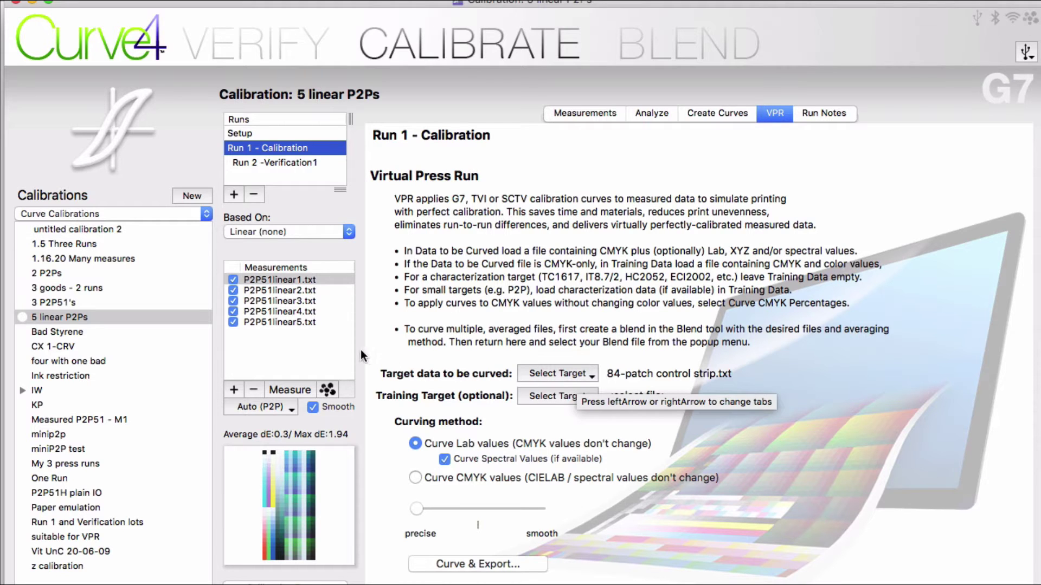
Curve the control strip data and export it as New Lab control strip aims.txt in the Sample measurements folder.
left_click(495, 564)
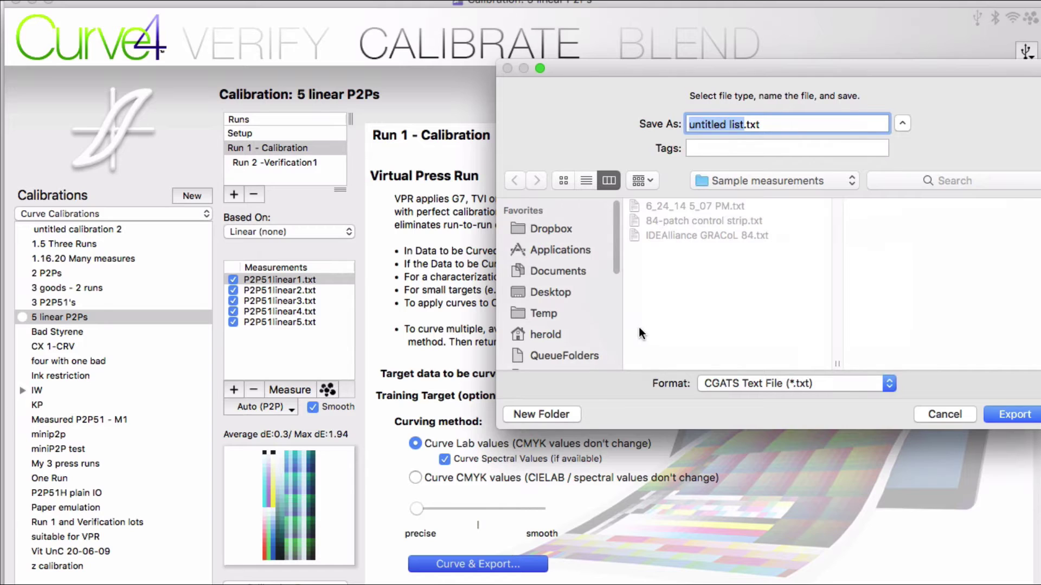
type("New La")
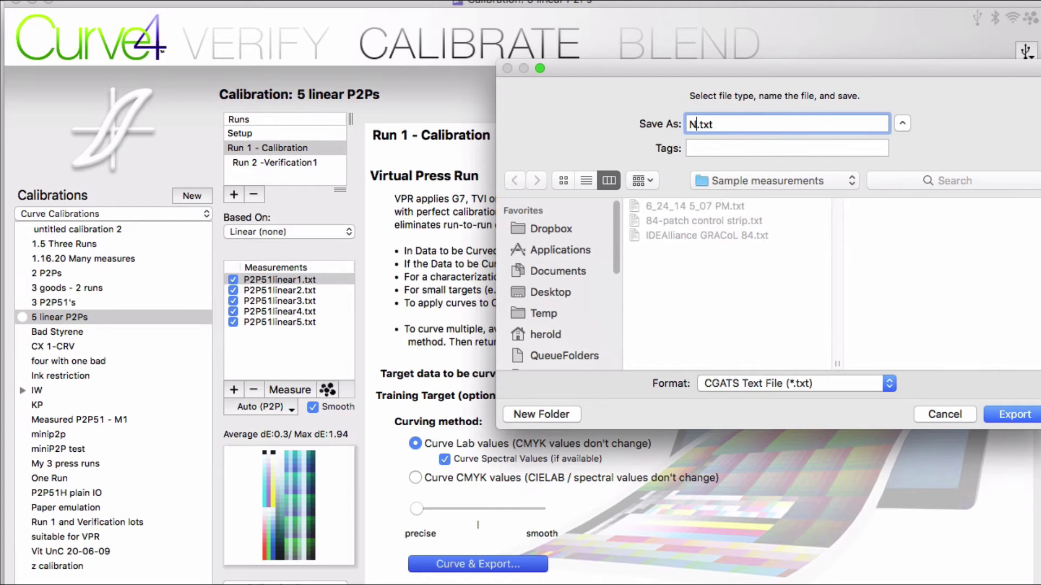
type("b control strip aims")
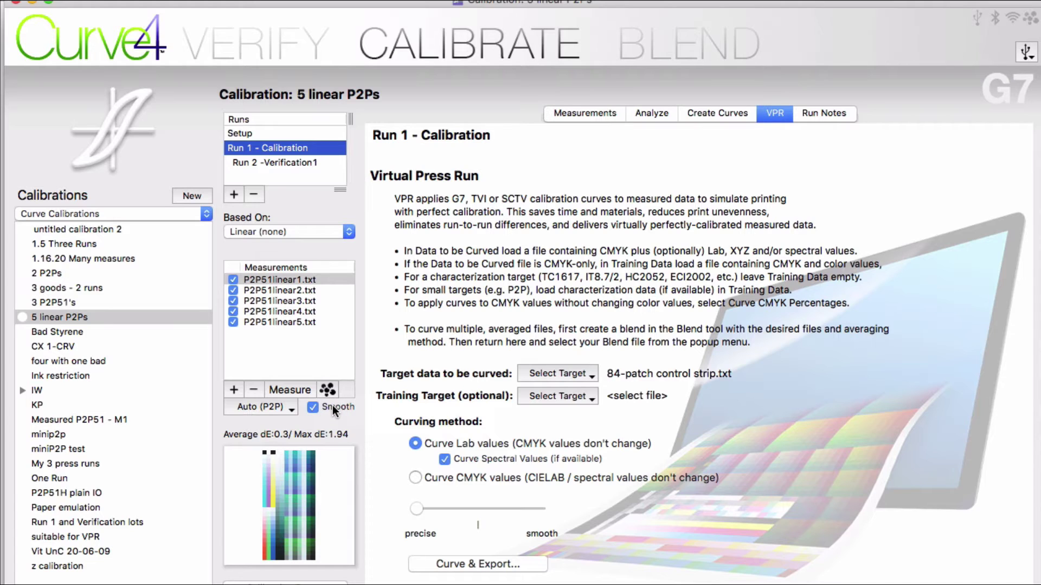
Turn smoothing of the measurements off and back on.
left_click(332, 408)
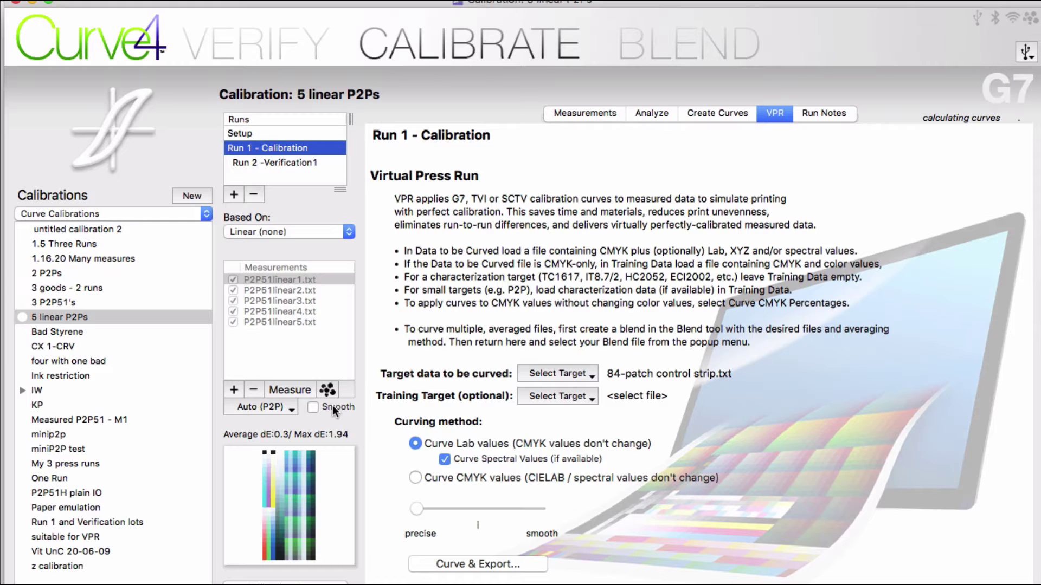
left_click(333, 407)
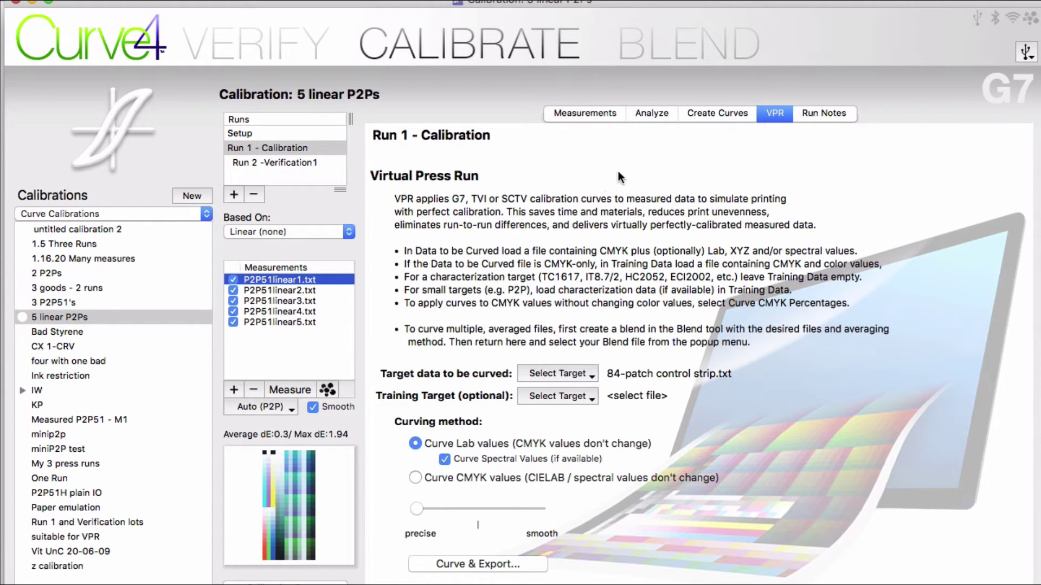
Set the output curves' control points to 50% and delete the 50.0 entry, leaving only the 0 and 100 points.
left_click(718, 114)
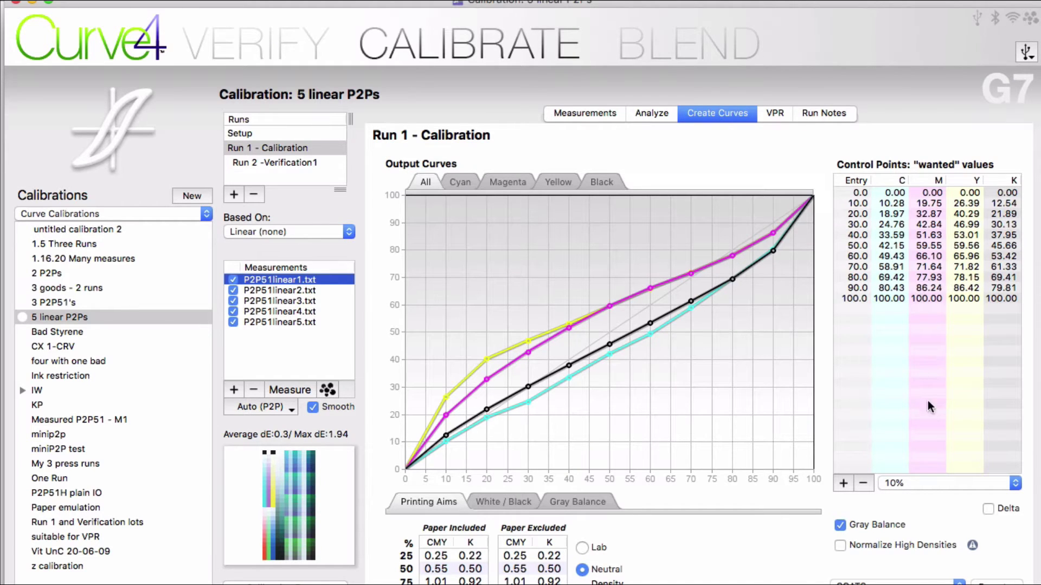
left_click(911, 479)
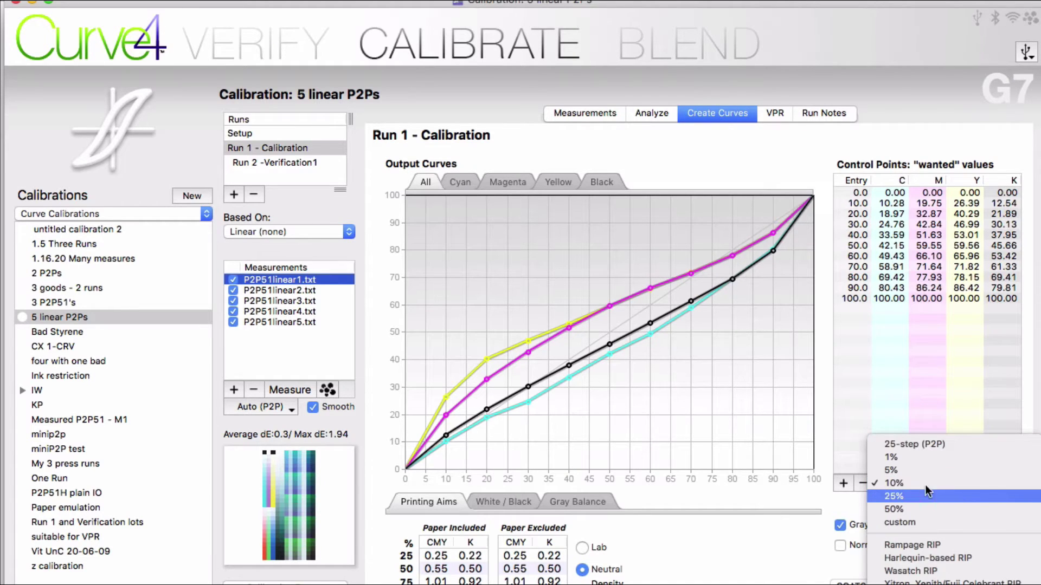
left_click(902, 508)
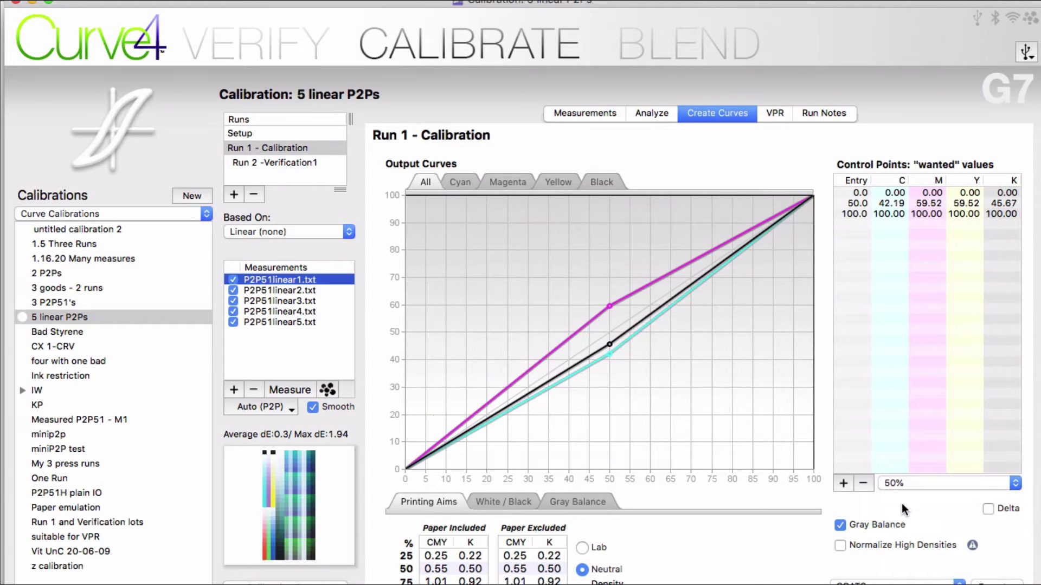
left_click(859, 205)
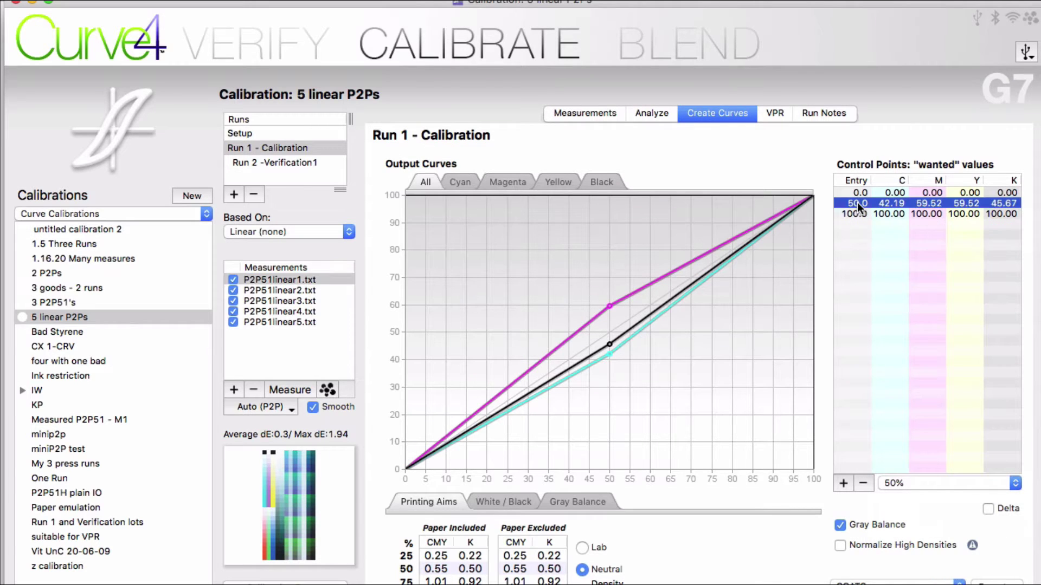
left_click(863, 483)
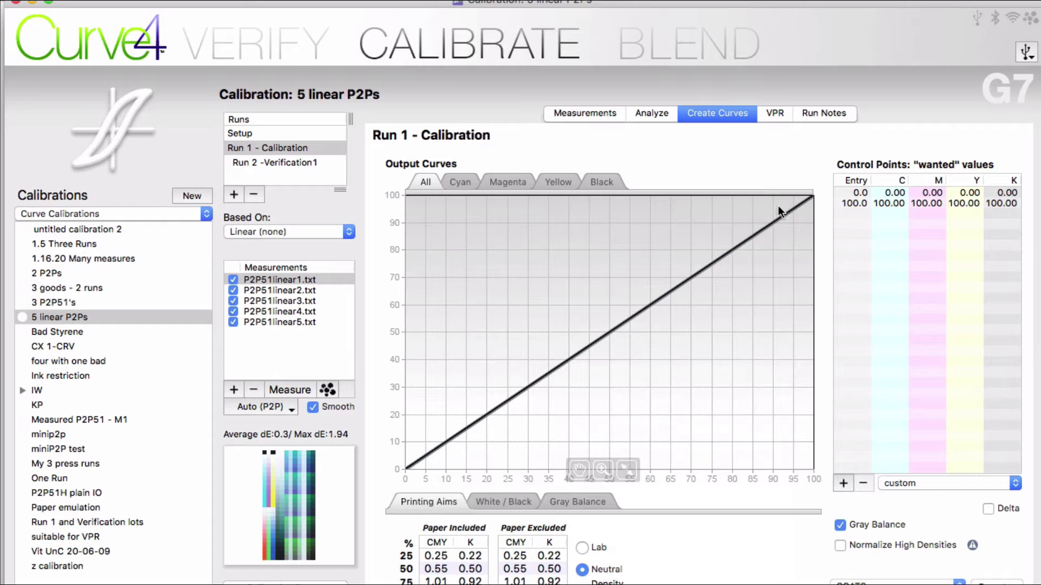
Load My other CMYK measurement.txt from the Sample measurements folder as the Virtual Press Run target data to be curved.
left_click(779, 112)
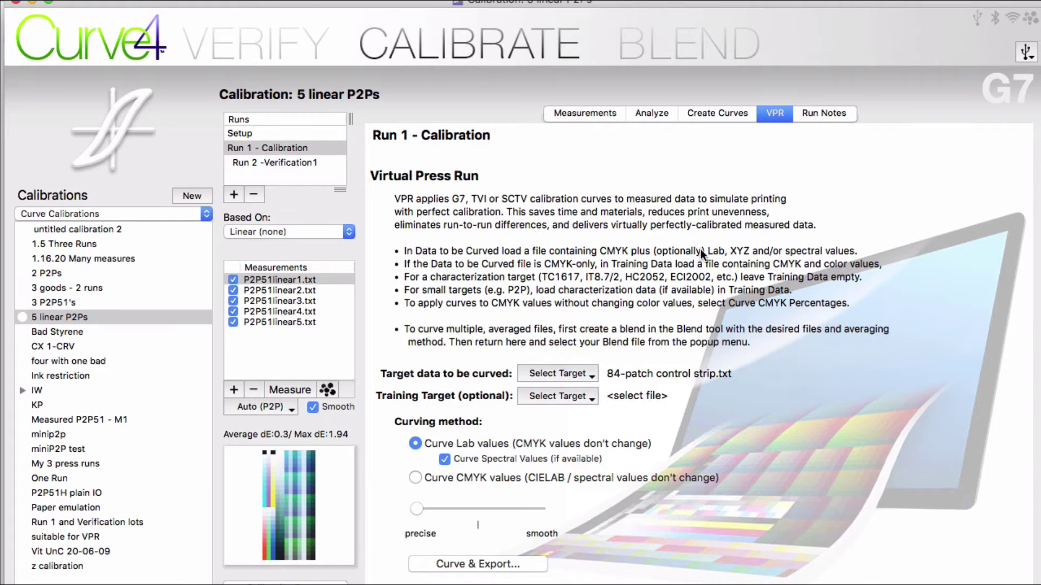
left_click(559, 374)
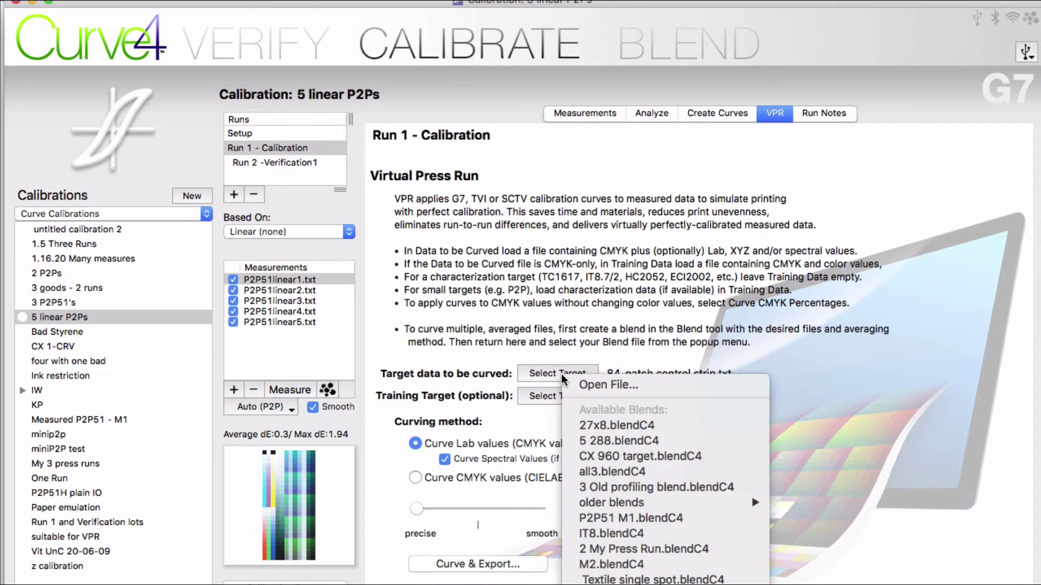
left_click(602, 385)
left_click(724, 142)
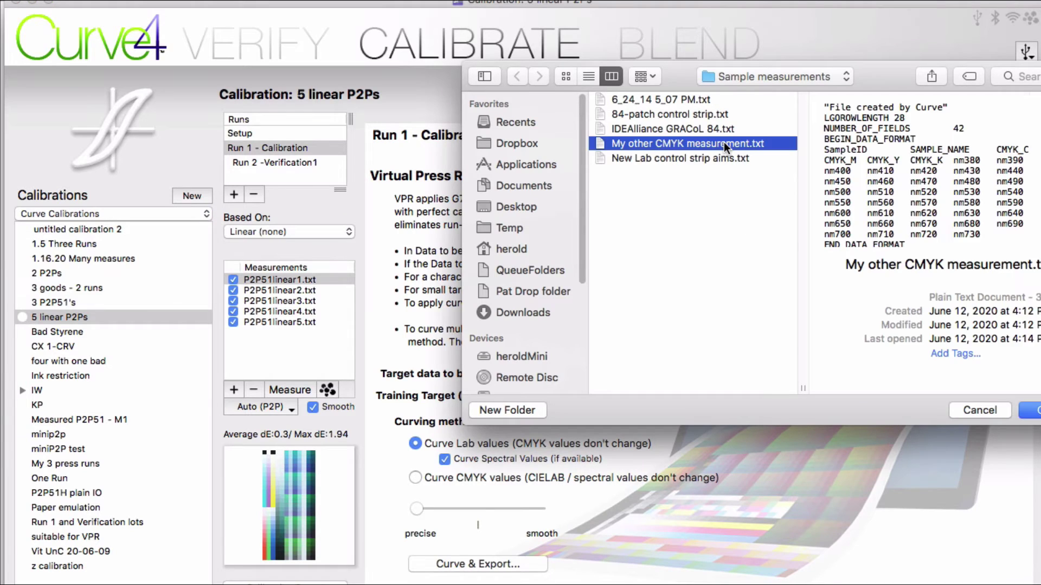
left_click(1030, 410)
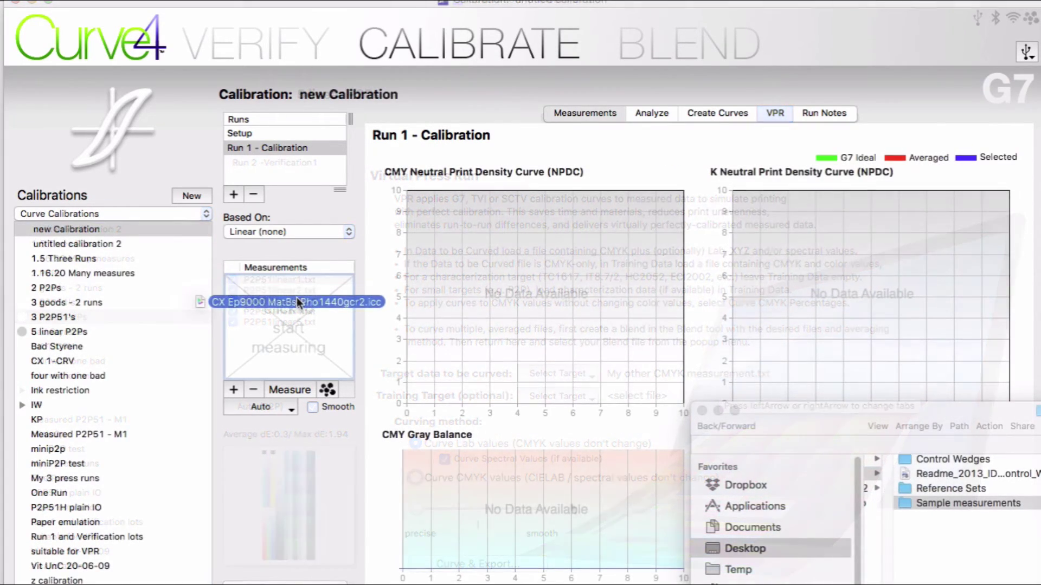
Add the profile CX Ep9000 MatBstPho1440gcr2.icc to the new calibration's measurements and display its output curves.
left_click_drag(297, 297, 291, 306)
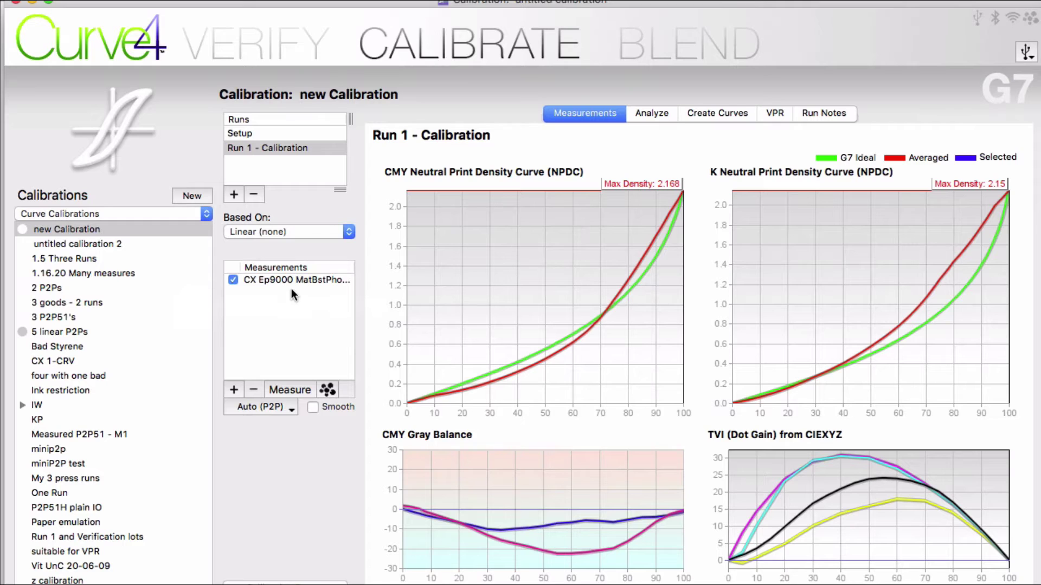
left_click(304, 279)
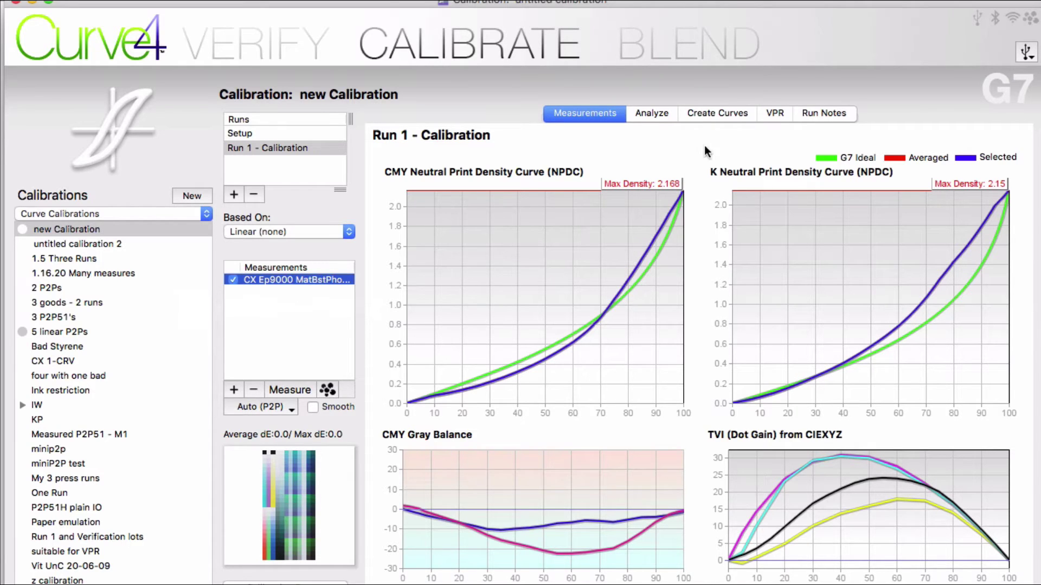
left_click(712, 115)
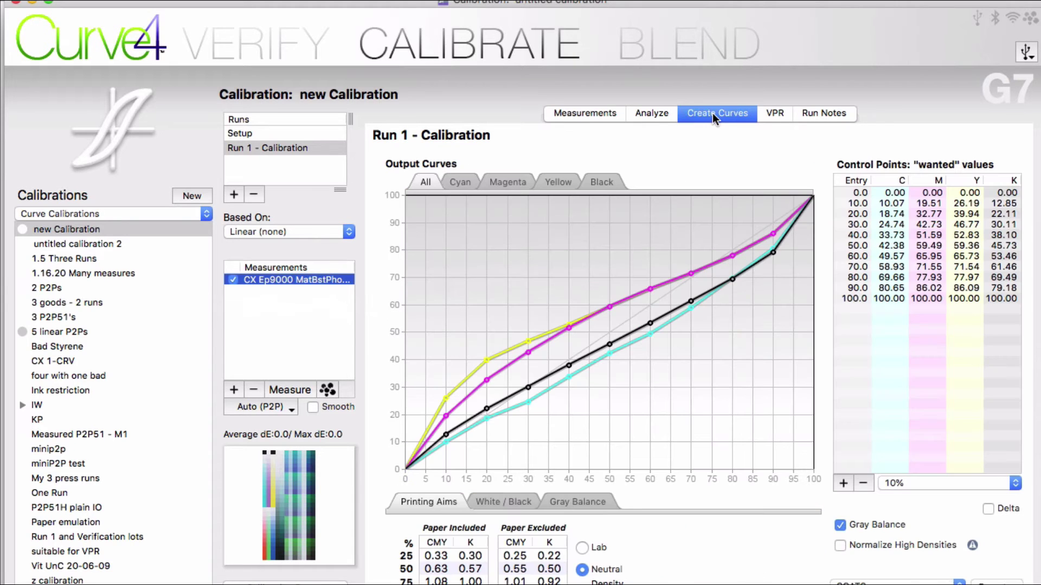
Select yet another cmyk measurement.txt as the new calibration's Virtual Press Run target data.
left_click(782, 115)
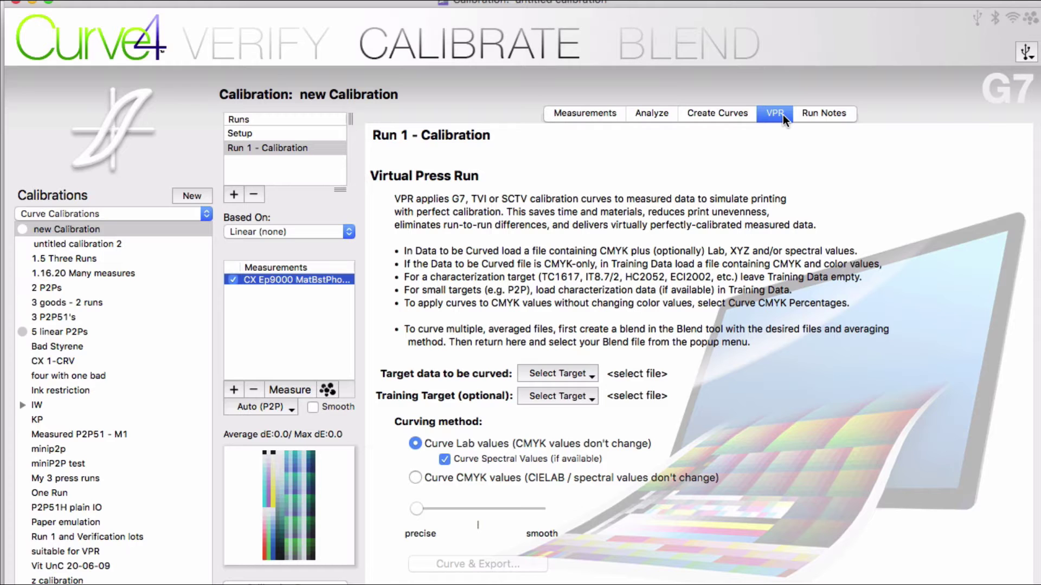
left_click(580, 373)
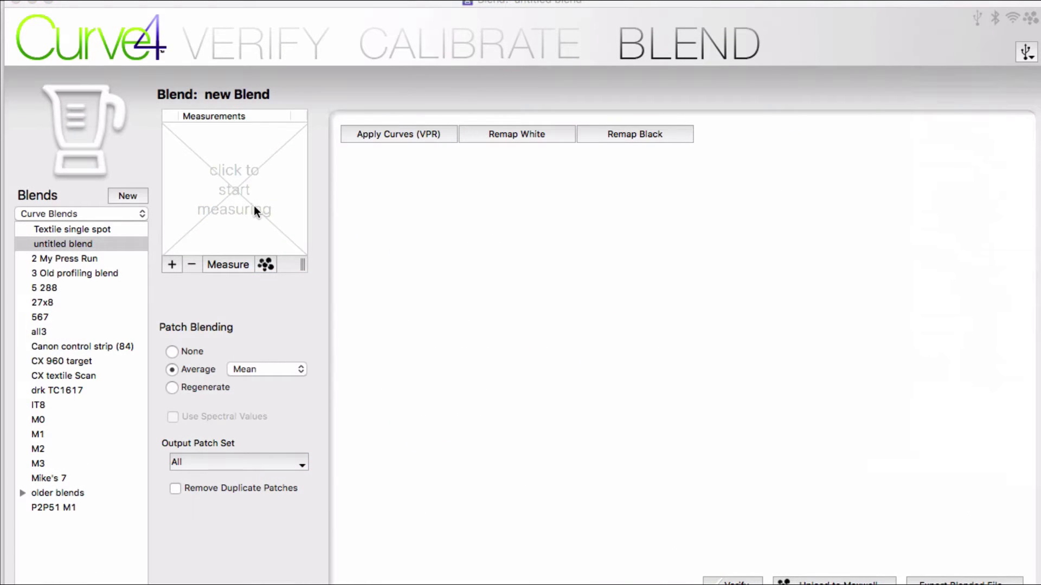
Add the three IT8_0924_UVCut measurement files (early, middle and end) to a new blend and cancel the i1Pro measuring window.
left_click_drag(253, 201, 251, 195)
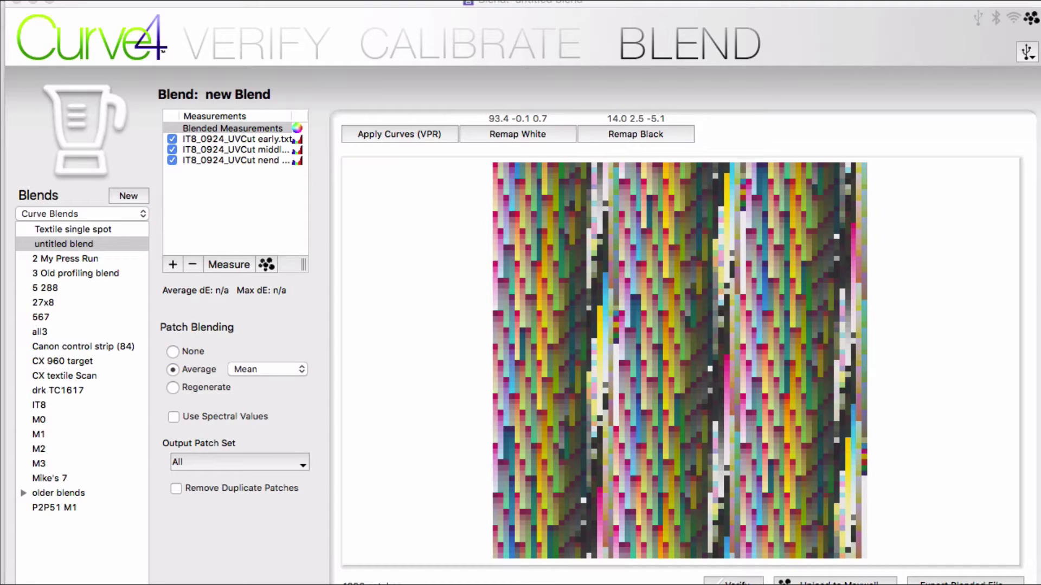
left_click(669, 46)
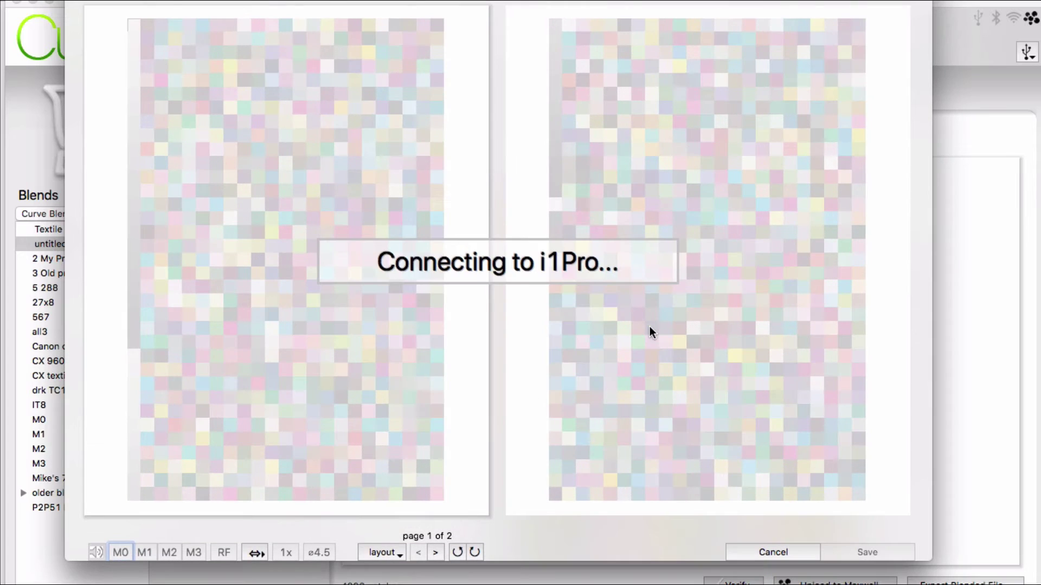
left_click(780, 549)
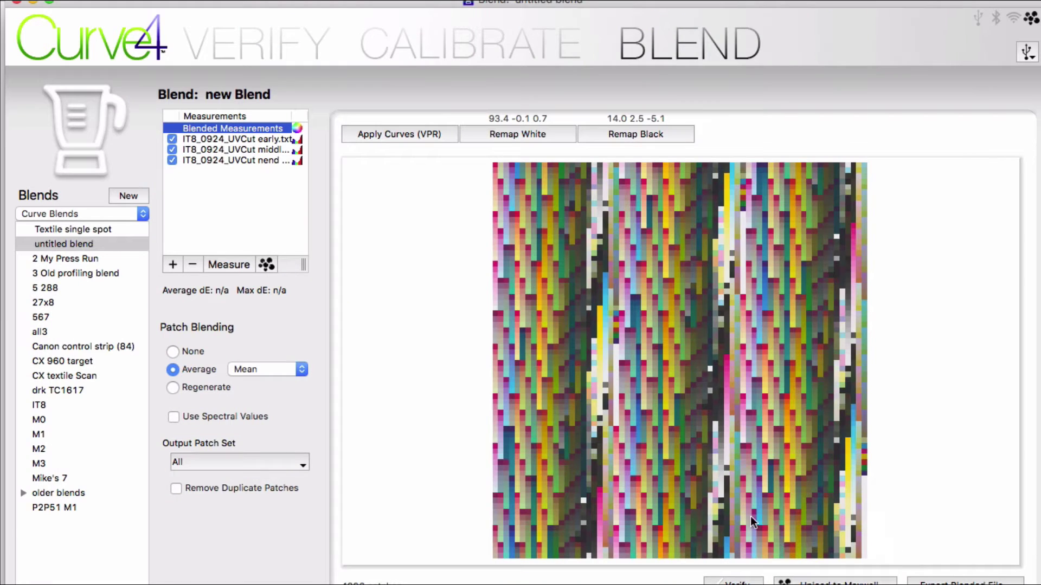
Rename the untitled blend as Averaged profiling measurements.
left_click(81, 244)
left_click(82, 245)
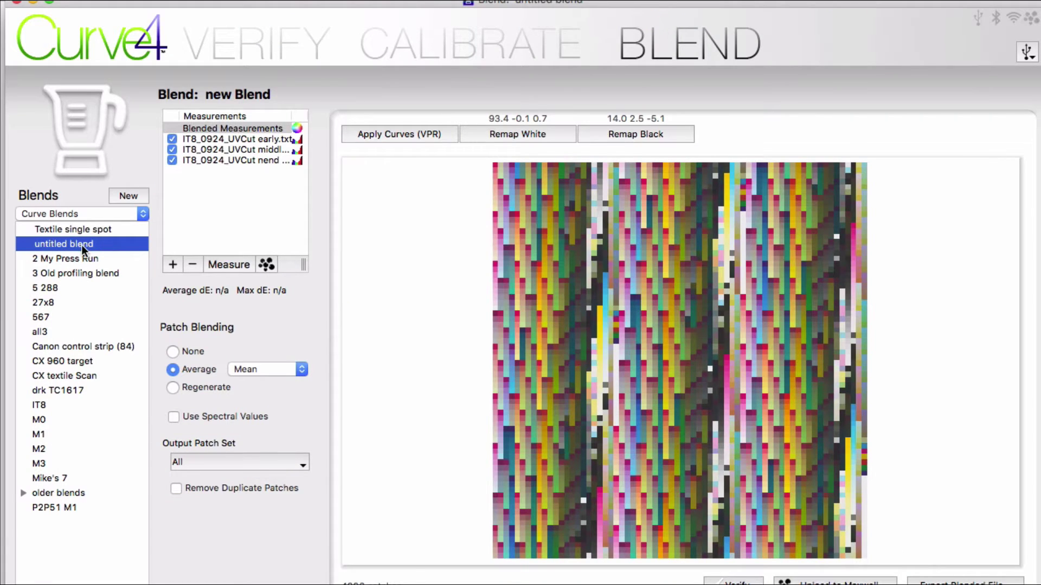
type("Averaged ")
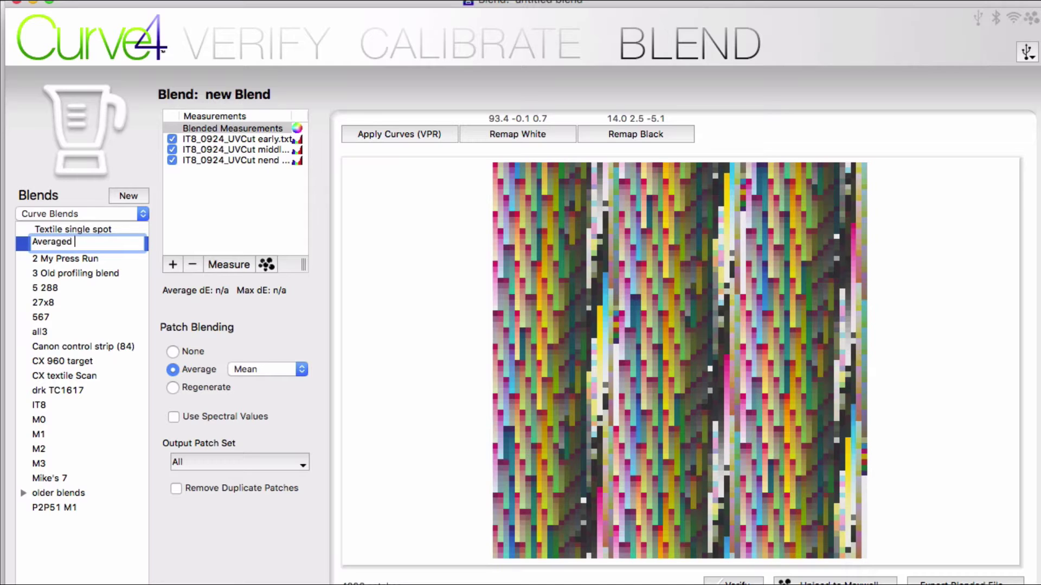
type("profiling measurements")
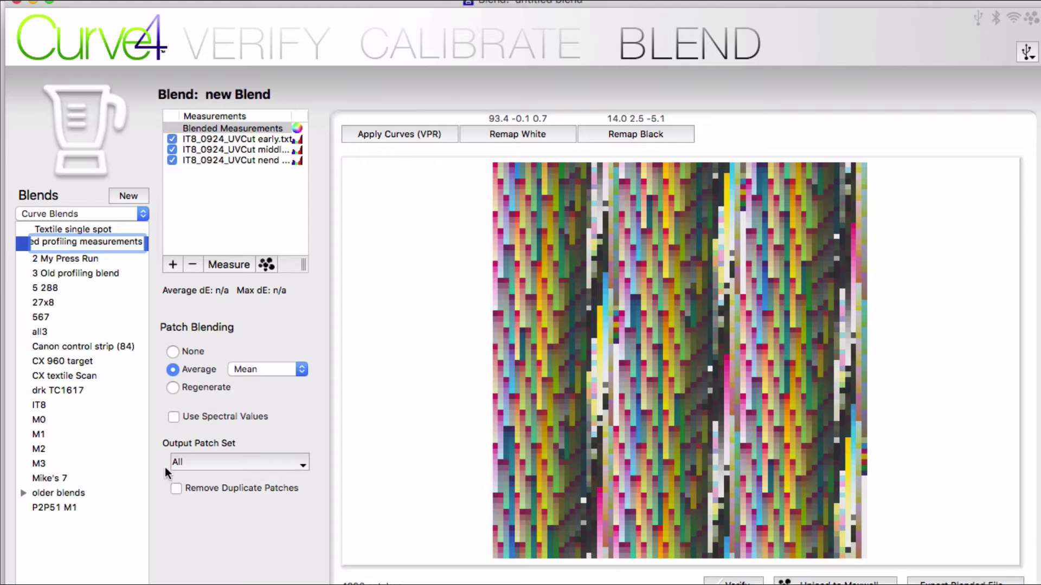
Back in the new calibration, select Averaged profiling measurements.blendC4 as the target data and start curving and exporting it.
left_click(469, 43)
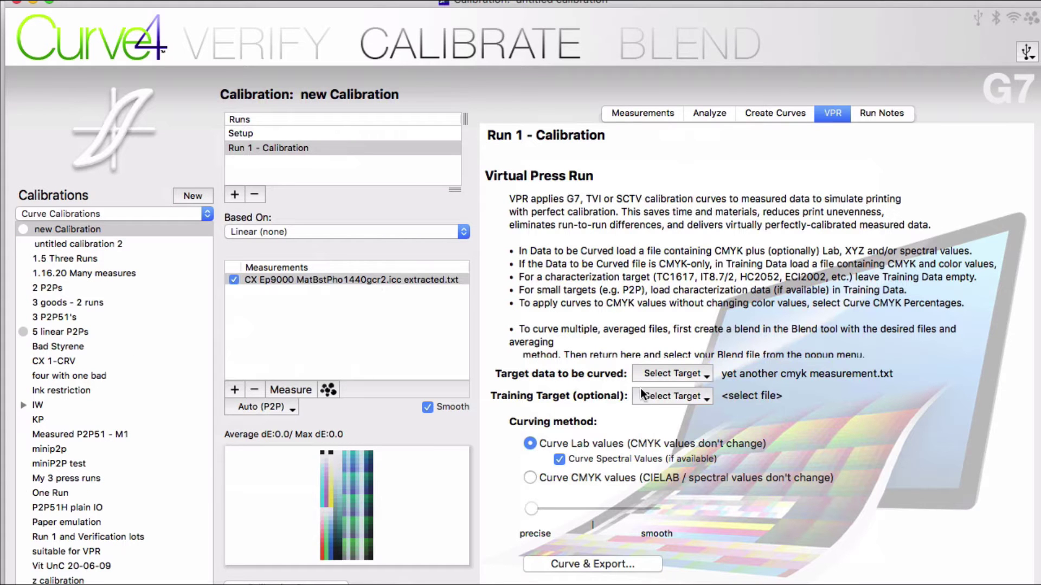
left_click(691, 373)
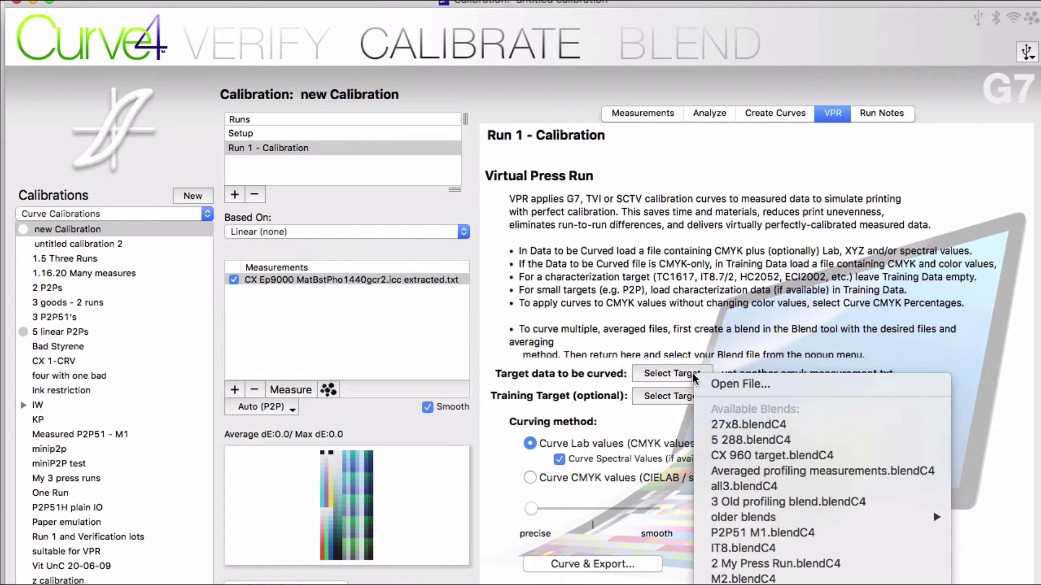
left_click(758, 471)
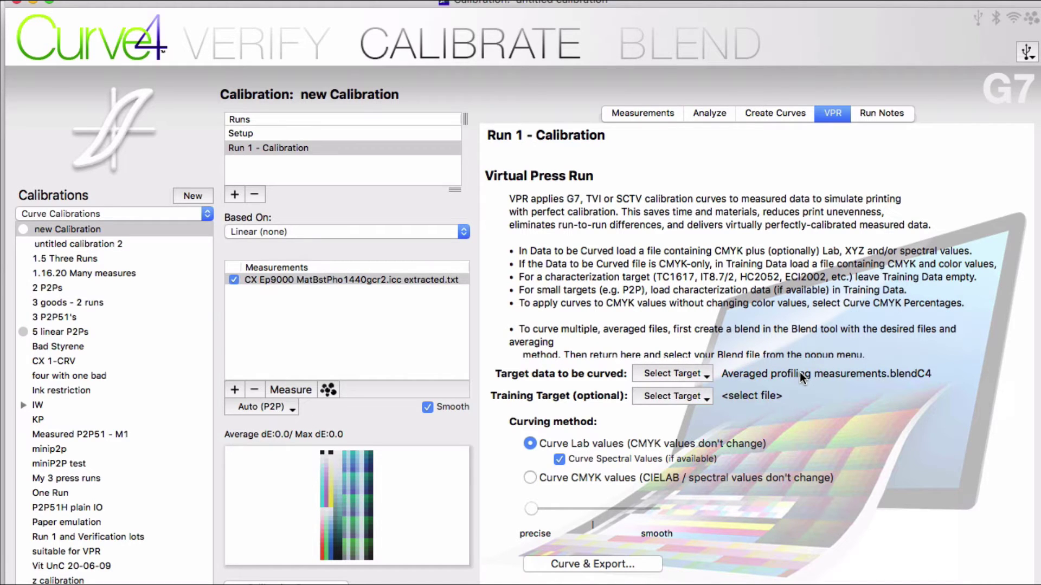
left_click(642, 564)
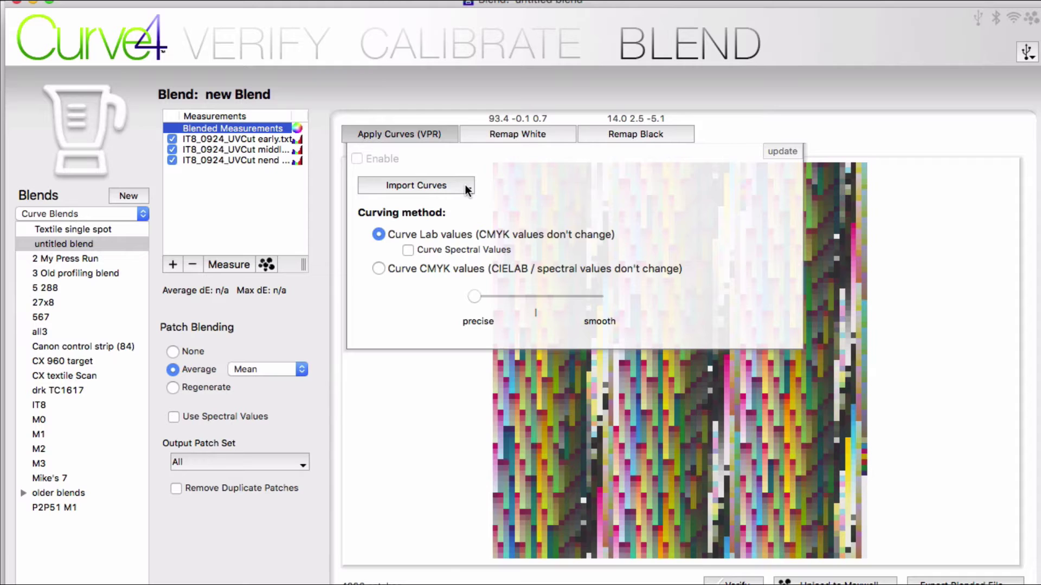
Import the curves of the 5 linear P2Ps calibration into the blend's Apply Curves (VPR) settings.
left_click(465, 188)
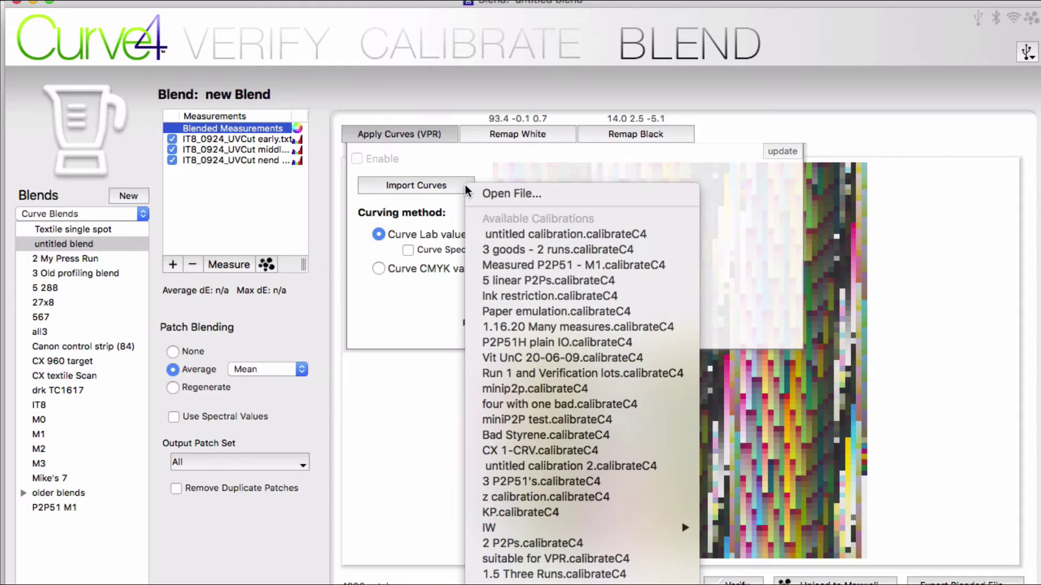
left_click(530, 281)
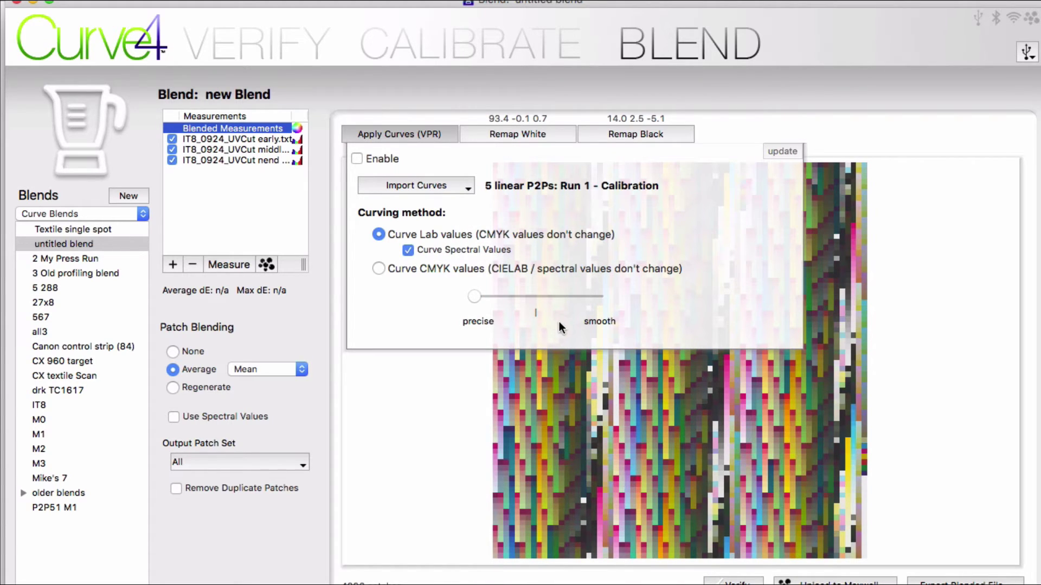
Start exporting the blended file as My press profile measurement post VPR and open the choice of export formats.
left_click(938, 582)
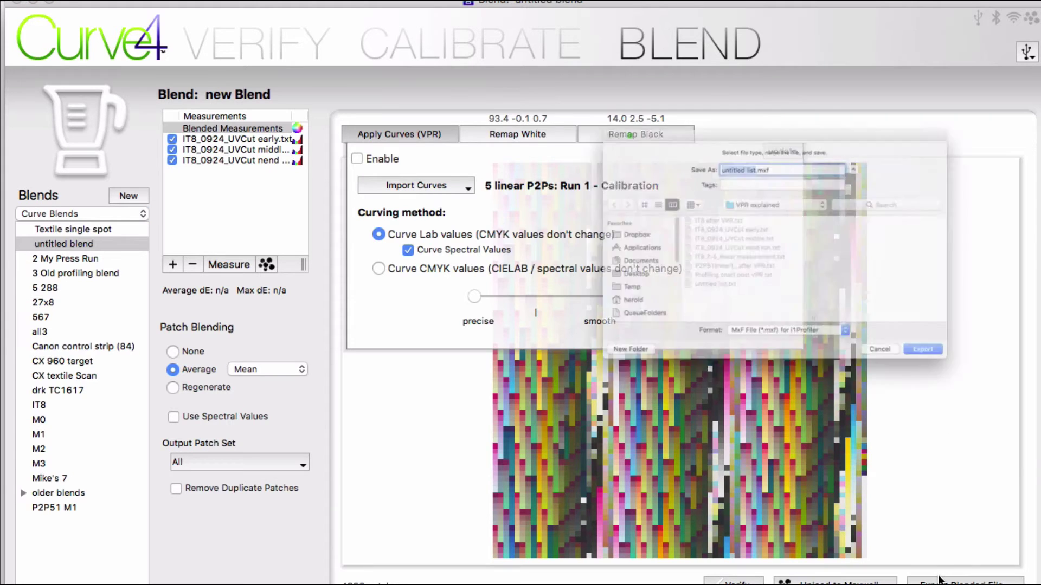
type("My press profile")
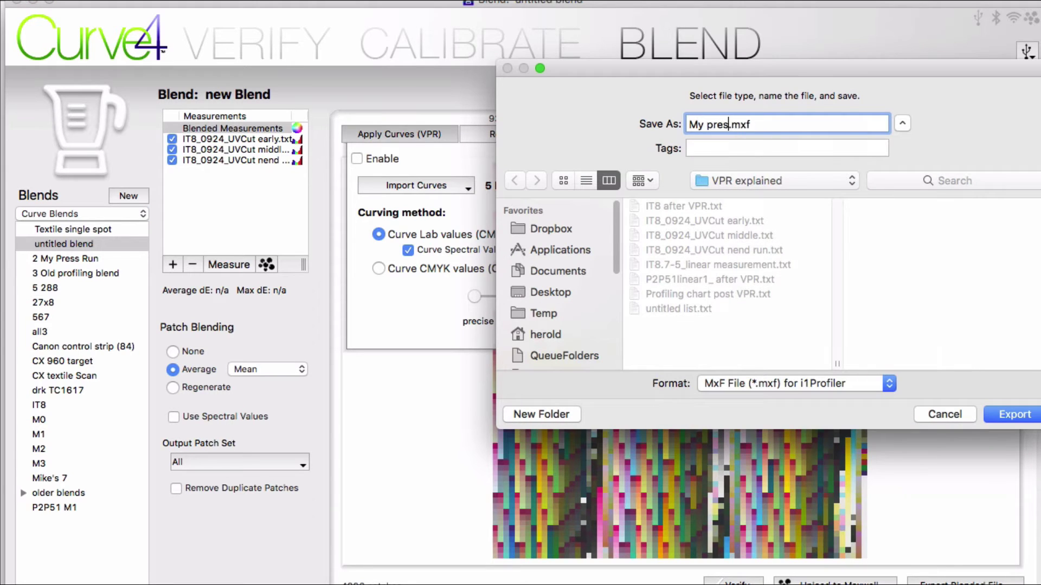
type(" measurement post ")
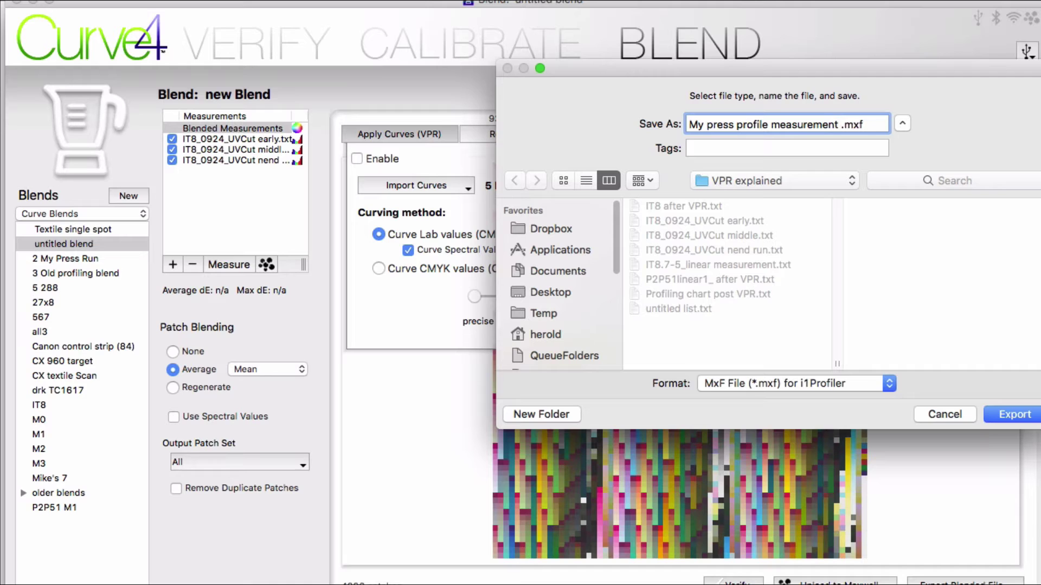
type("VPR")
left_click(857, 378)
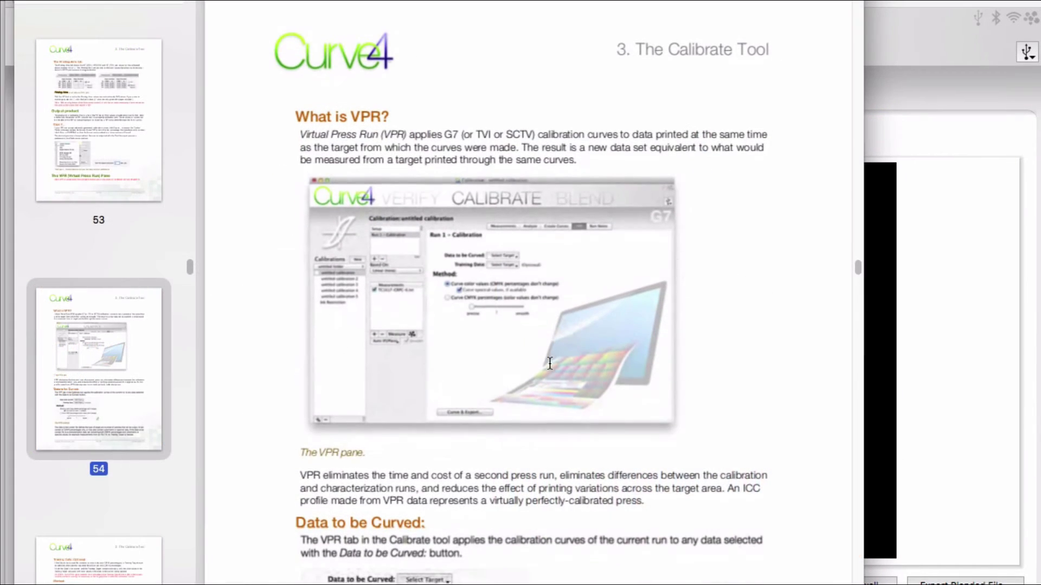
Read the Curve4 guide's VPR section, from Data to be Curved through Training Data and the curving methods.
scroll(550, 363, "down", 2)
scroll(550, 363, "down", 5)
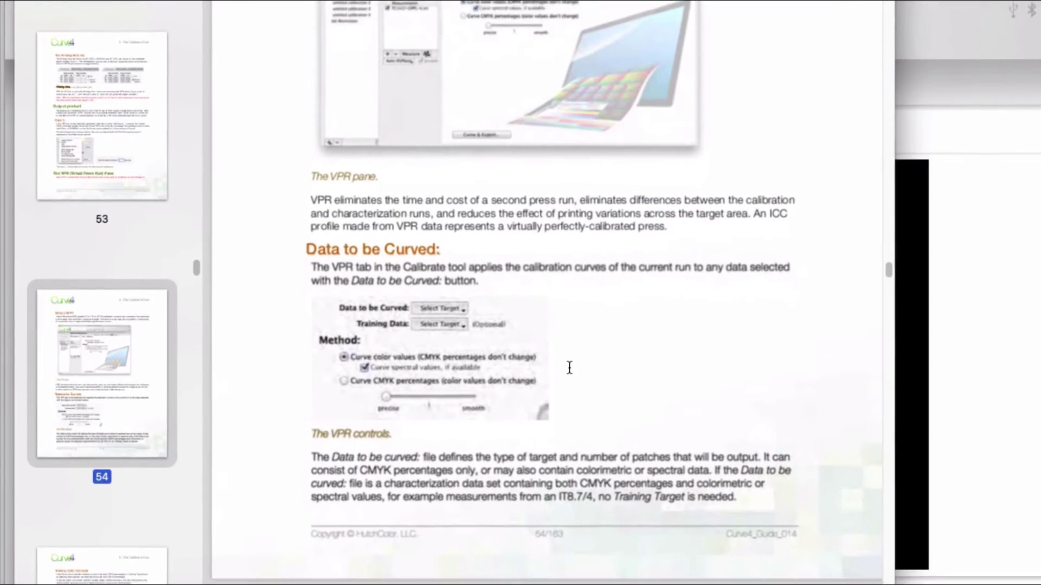
scroll(581, 370, "down", 5)
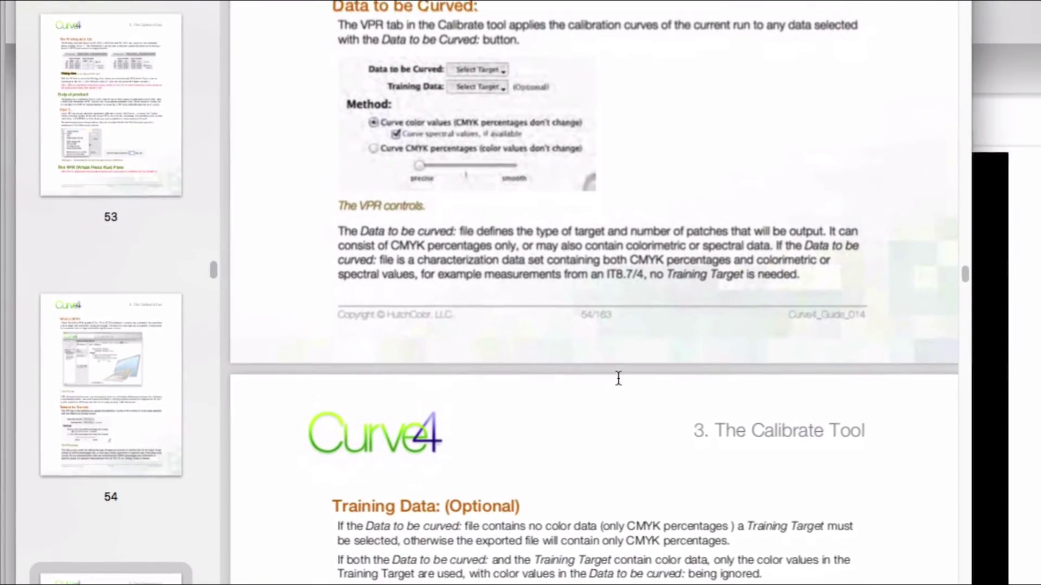
scroll(630, 381, "down", 5)
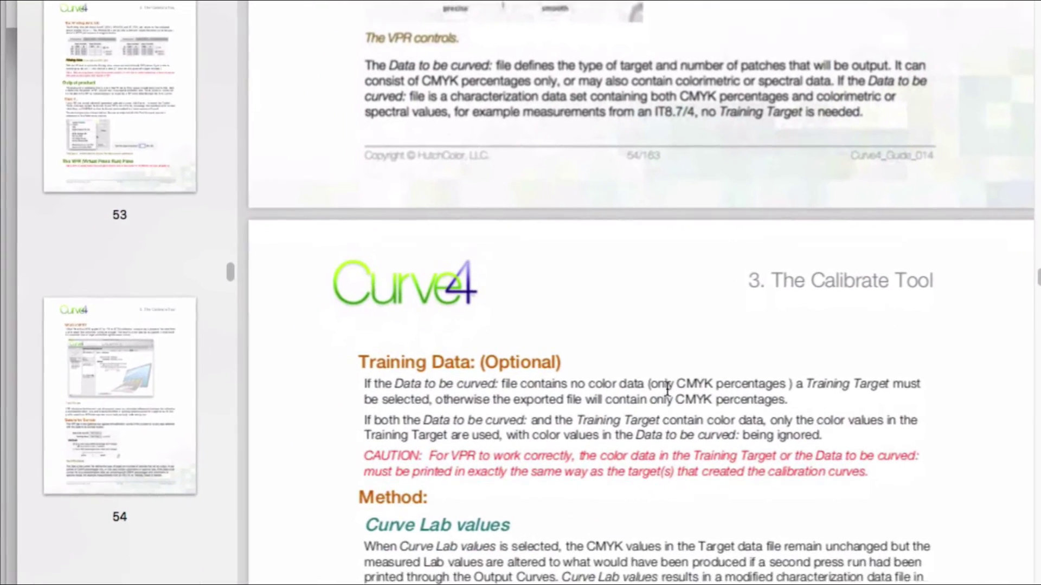
scroll(682, 393, "down", 5)
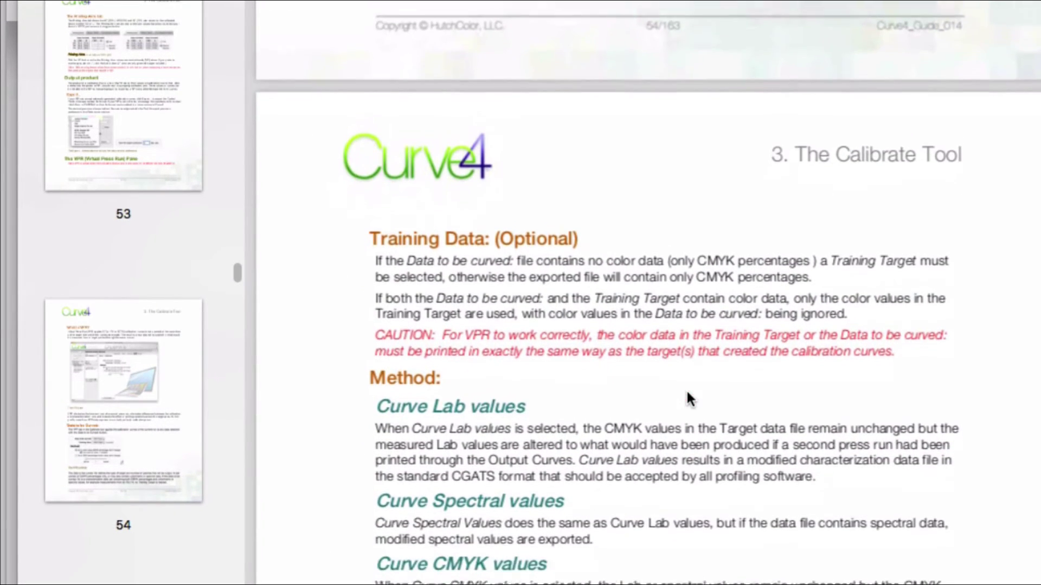
scroll(687, 391, "down", 3)
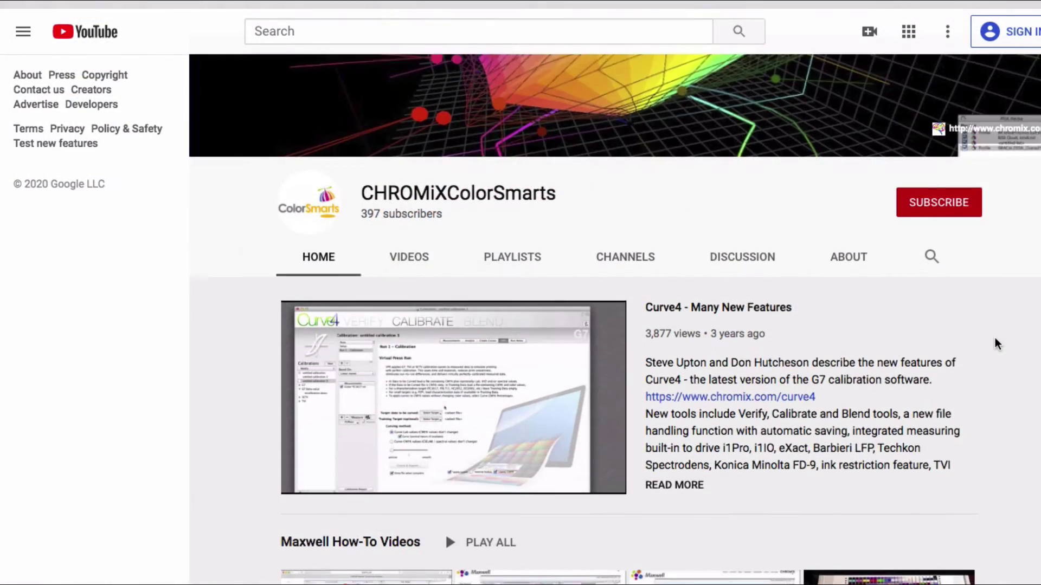
Browse the CHROMiXColorSmarts YouTube channel's home page and its created playlists.
scroll(994, 337, "down", 2)
scroll(995, 340, "down", 1)
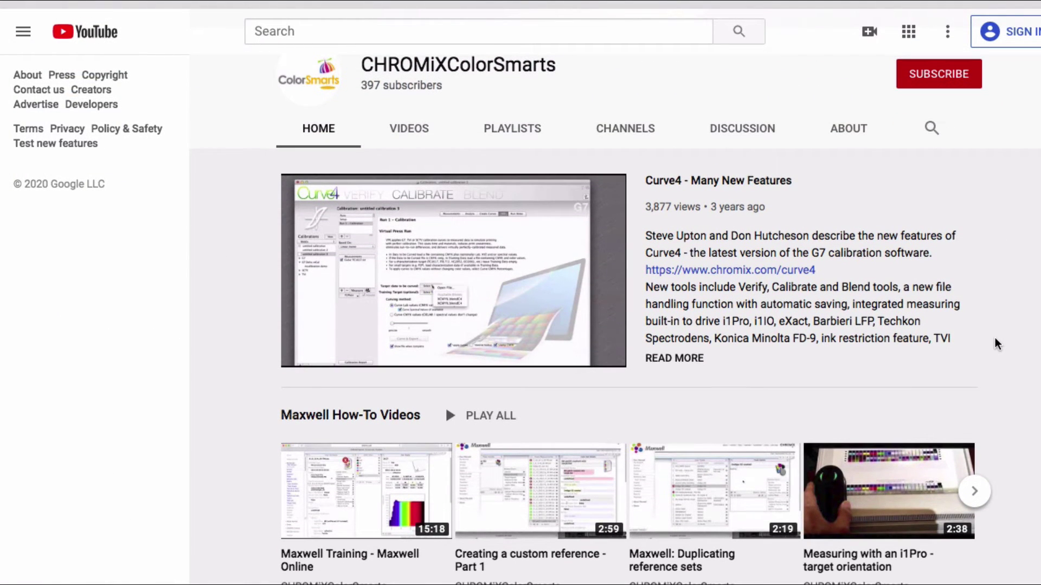
left_click(530, 129)
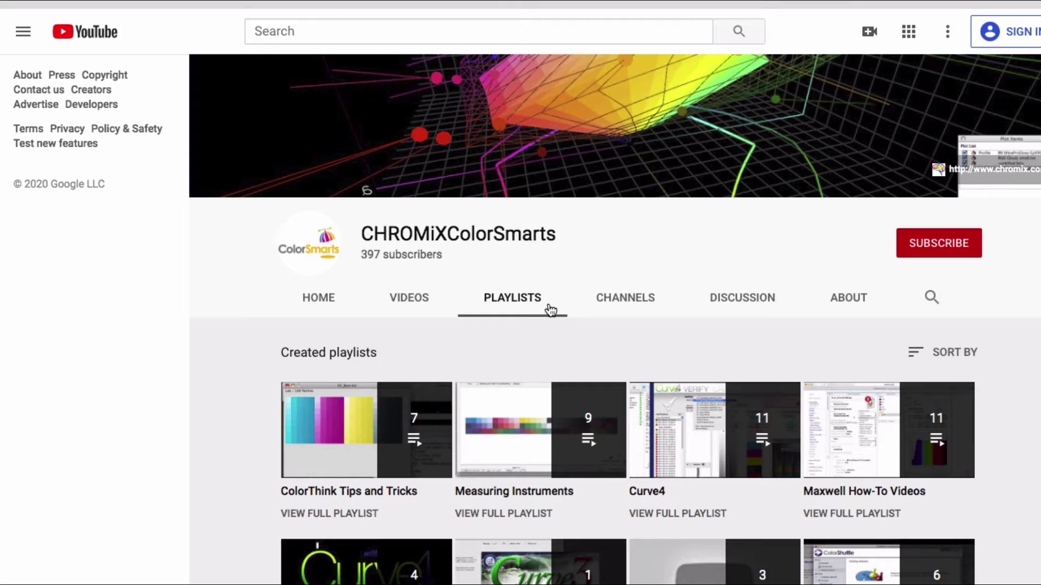
scroll(550, 310, "down", 2)
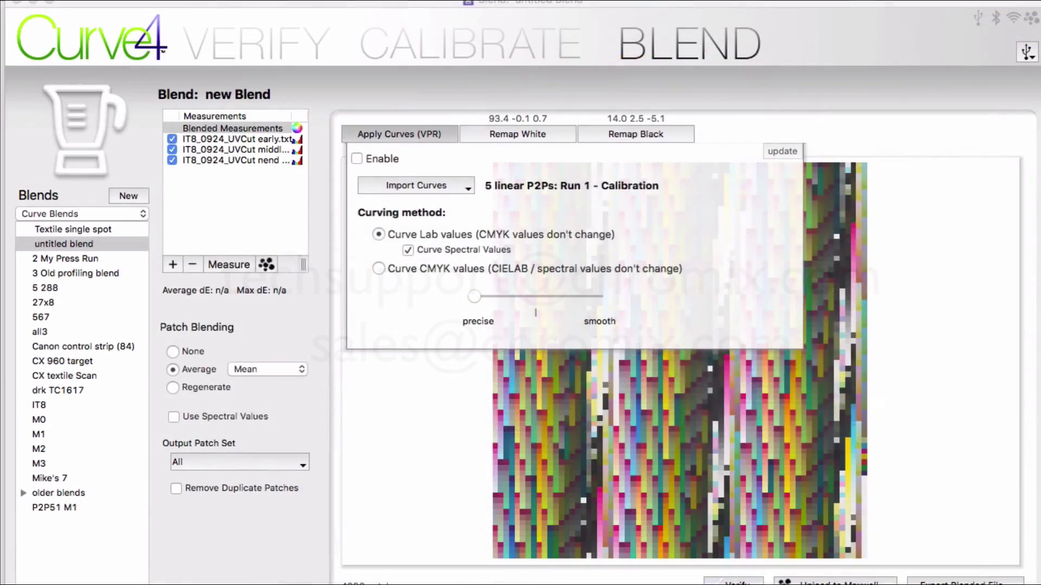
left_click(417, 45)
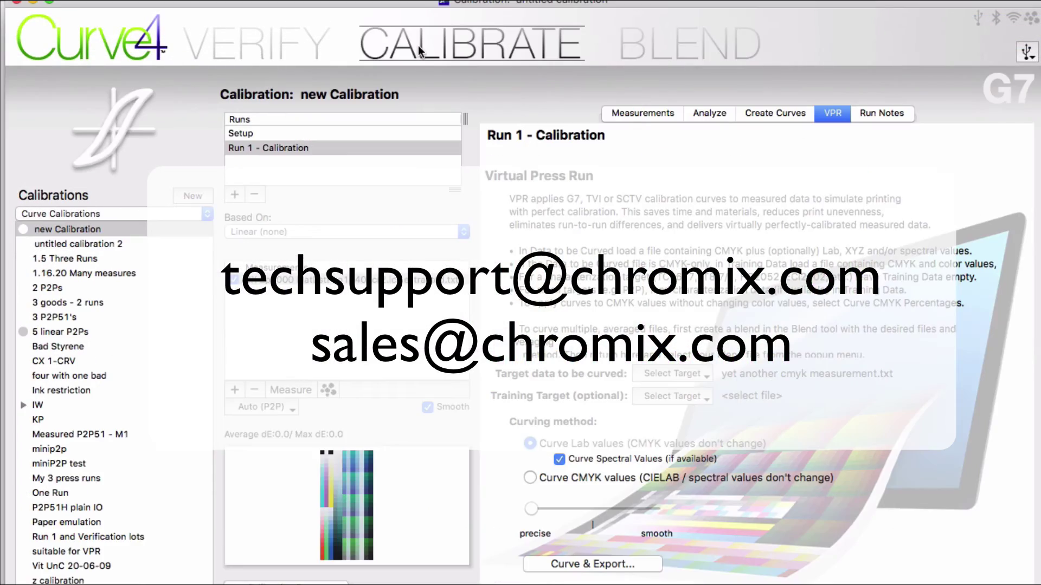
left_click(650, 53)
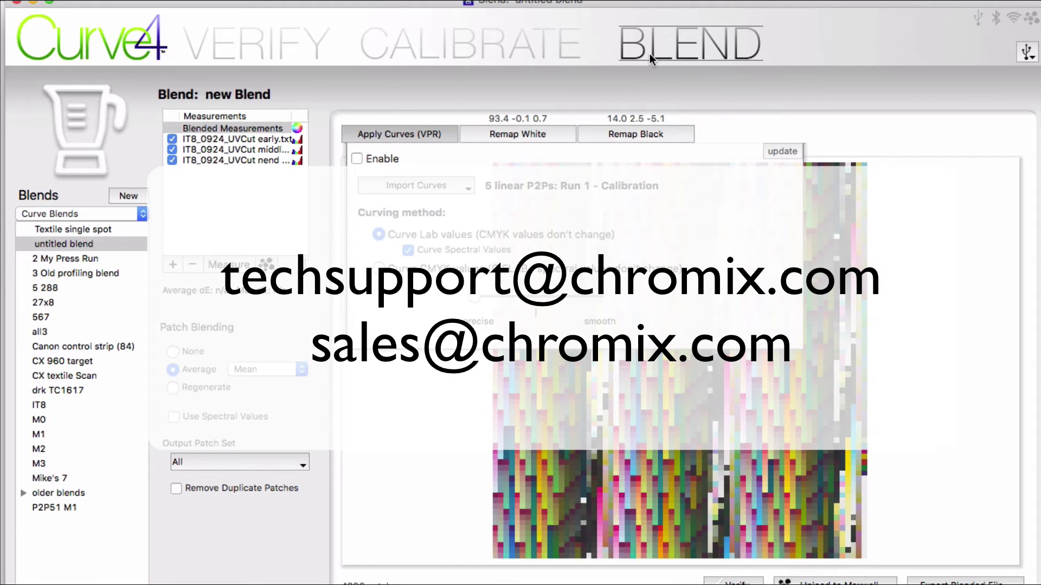